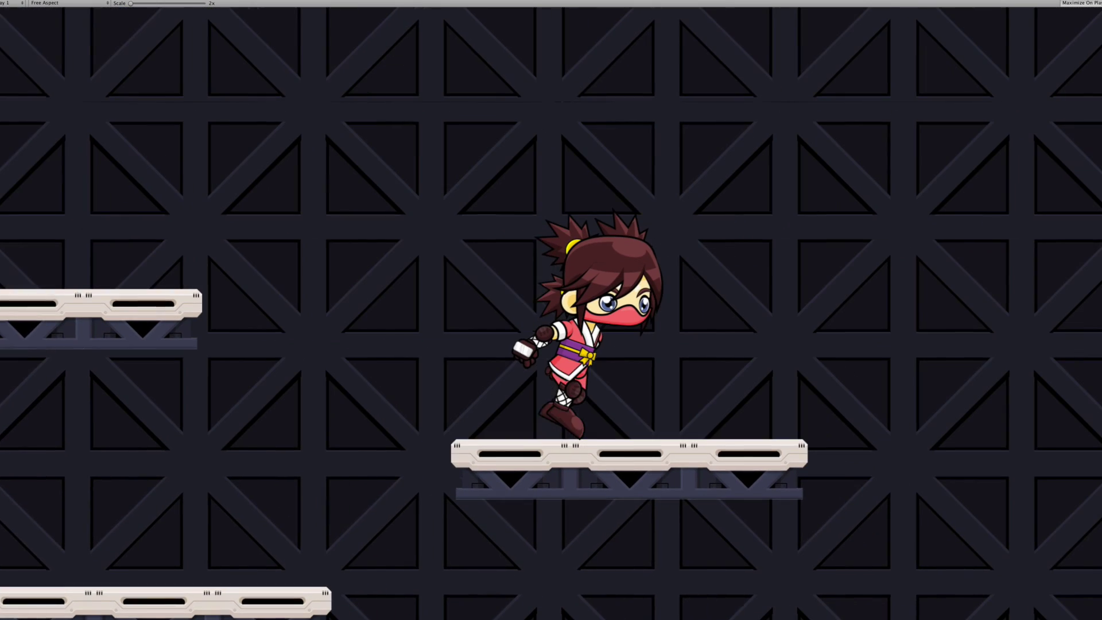
Make the ninja character jump in the reference game before switching to Unity.
{"action": "key", "text": "space"}
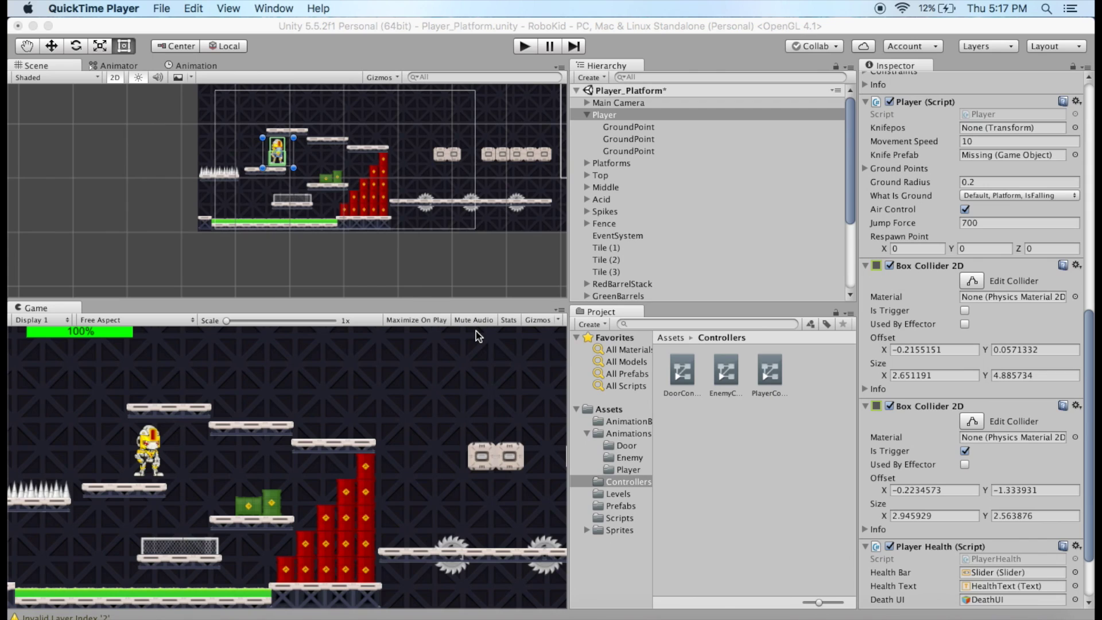
Play the Player_Platform level, zoom and pan the Scene view onto the robot, then restart play.
{"action": "left_click", "coordinate": [525, 47]}
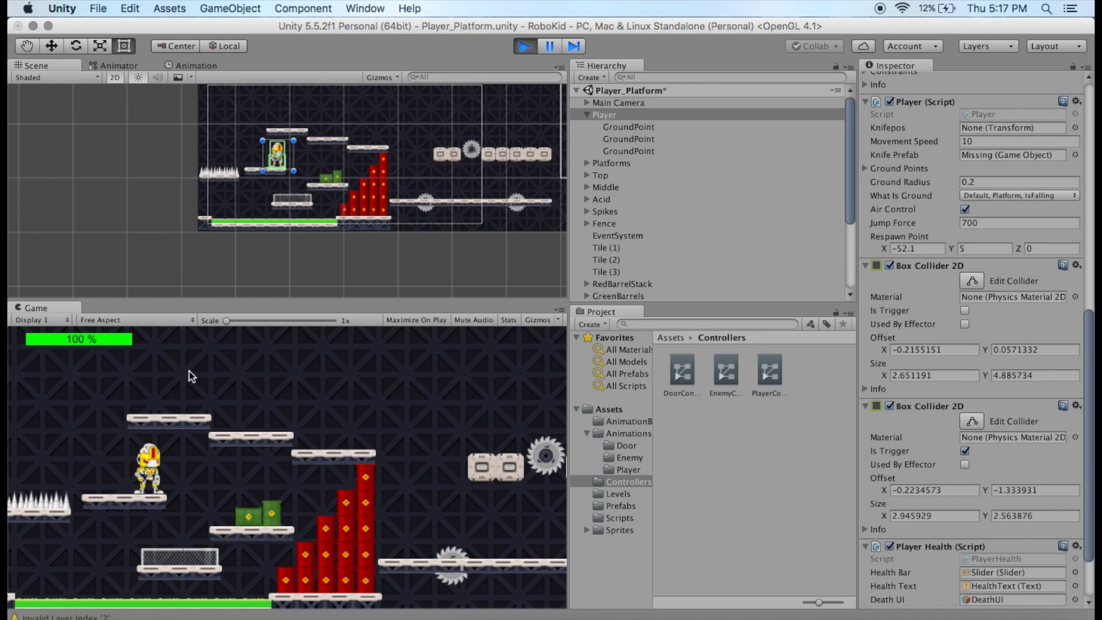
{"action": "scroll", "coordinate": [298, 227], "scroll_direction": "up", "scroll_amount": 5}
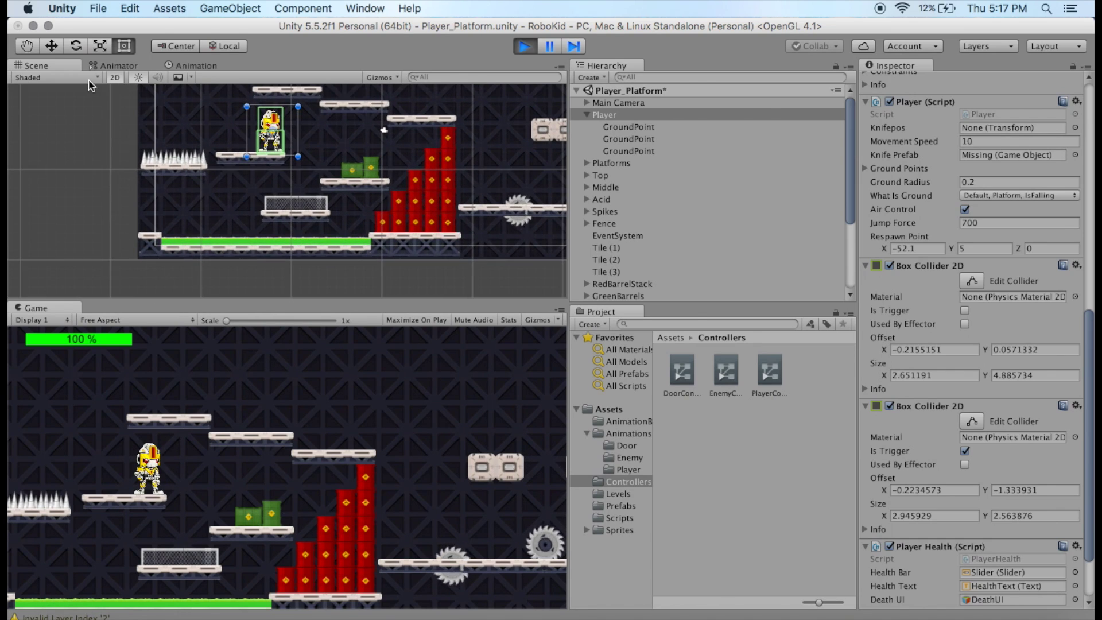
{"action": "left_click", "coordinate": [27, 46]}
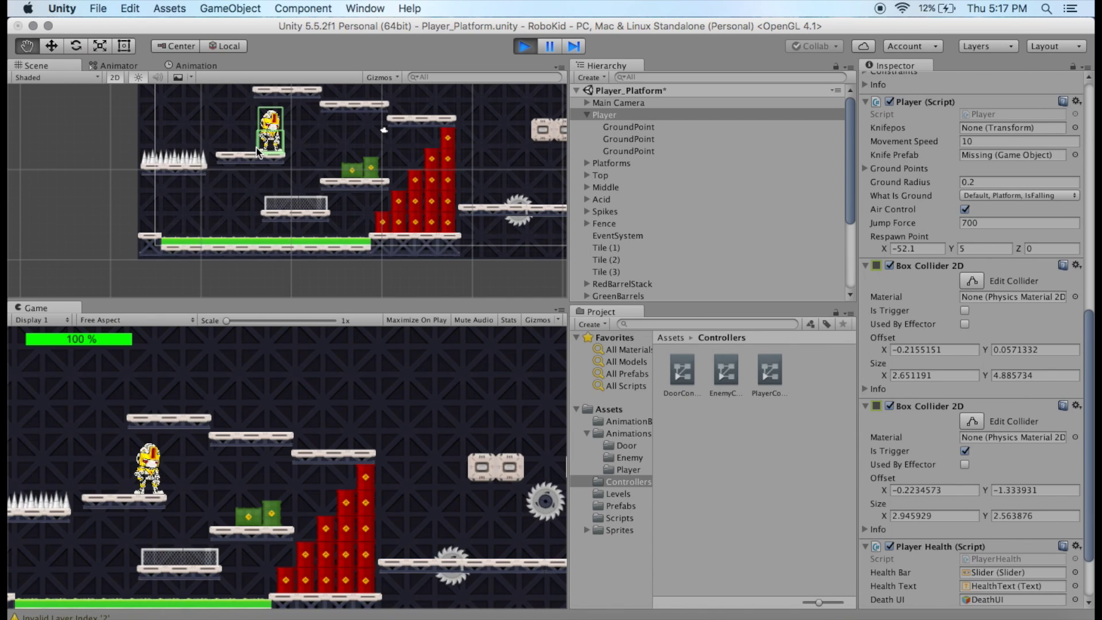
{"action": "left_click_drag", "start_coordinate": [252, 159], "coordinate": [242, 208]}
{"action": "scroll", "coordinate": [241, 207], "scroll_direction": "up", "scroll_amount": 5}
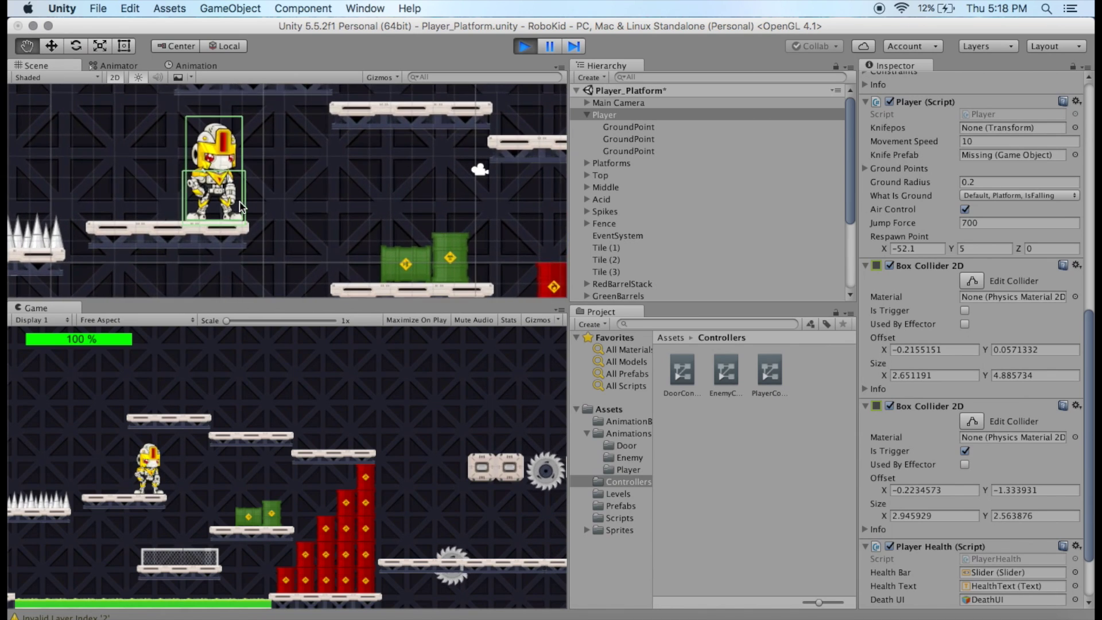
{"action": "scroll", "coordinate": [242, 207], "scroll_direction": "up", "scroll_amount": 1}
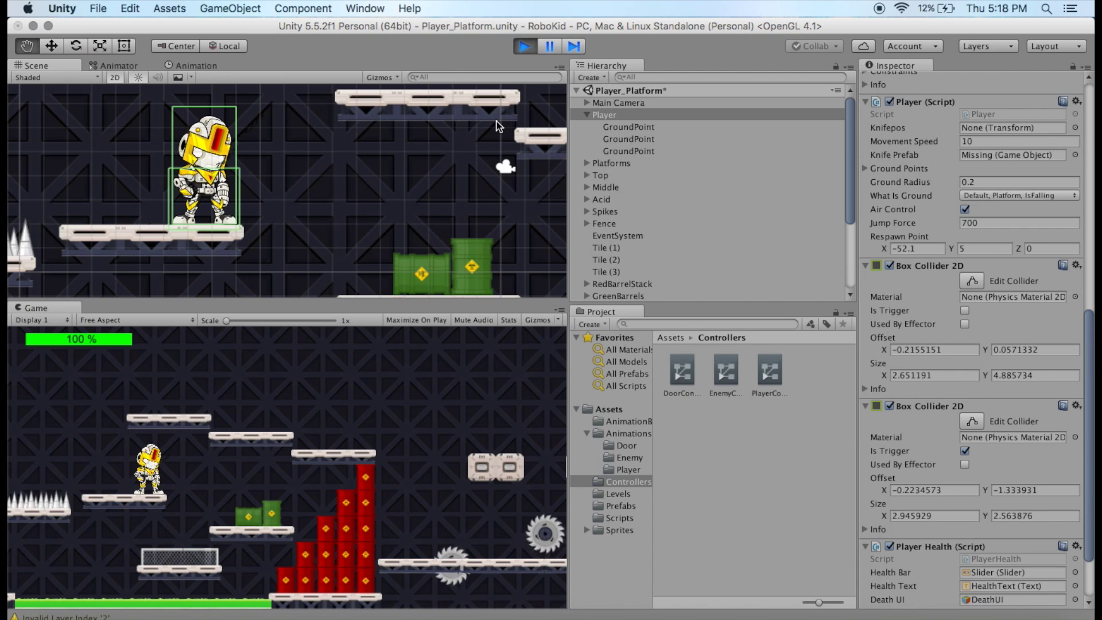
{"action": "left_click", "coordinate": [526, 47]}
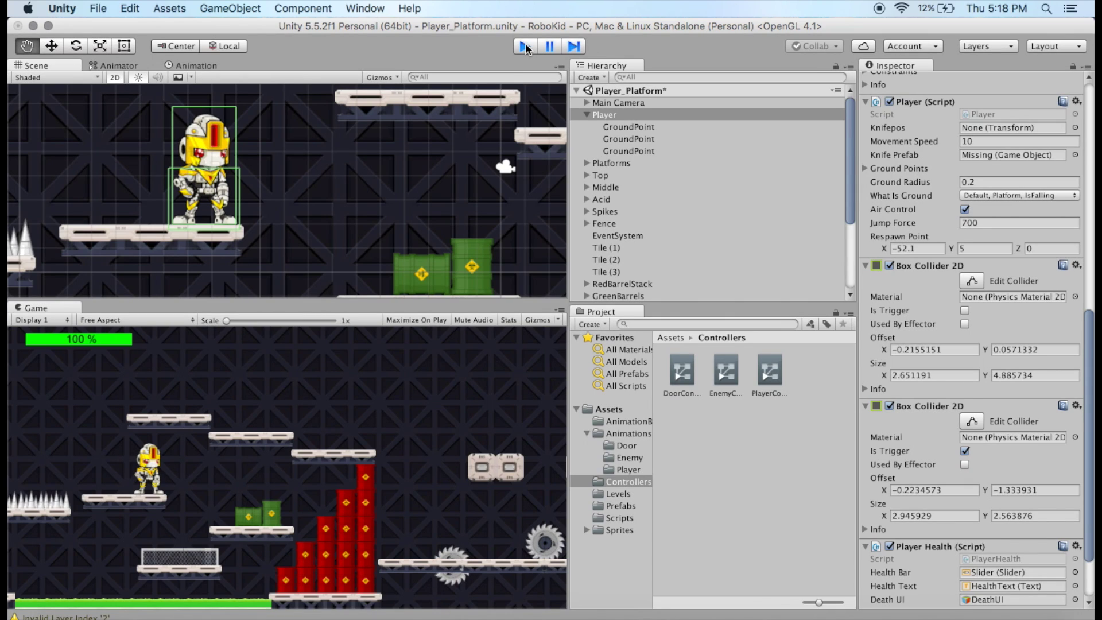
{"action": "left_click", "coordinate": [526, 46]}
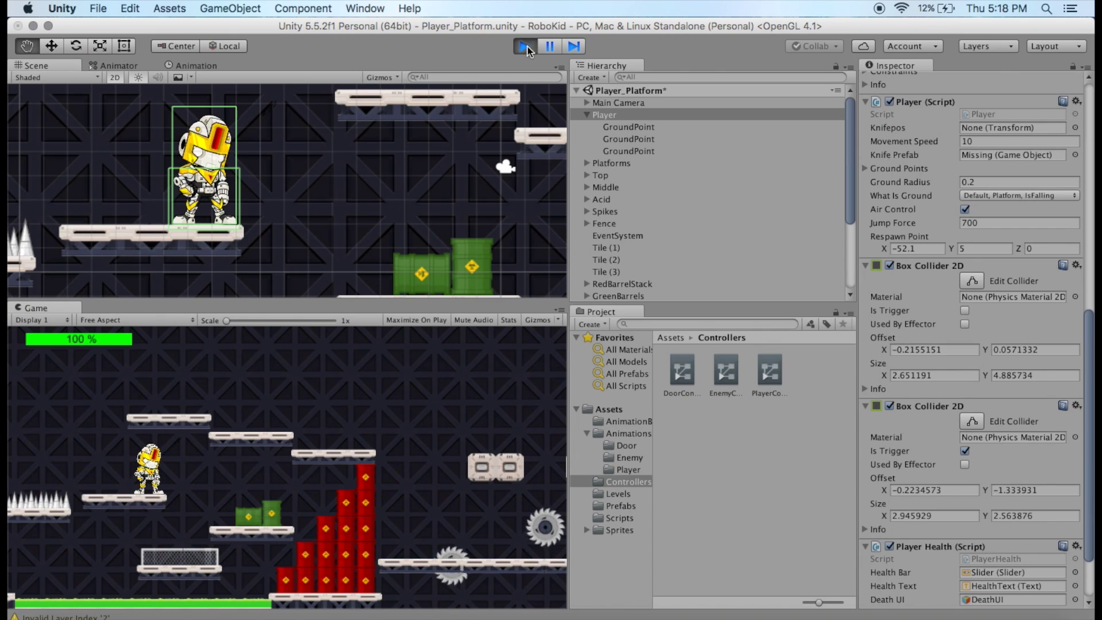
Stop play mode and drag the Bullet_001 sprite from Sprites > Enemy into the Hierarchy.
{"action": "left_click", "coordinate": [526, 47]}
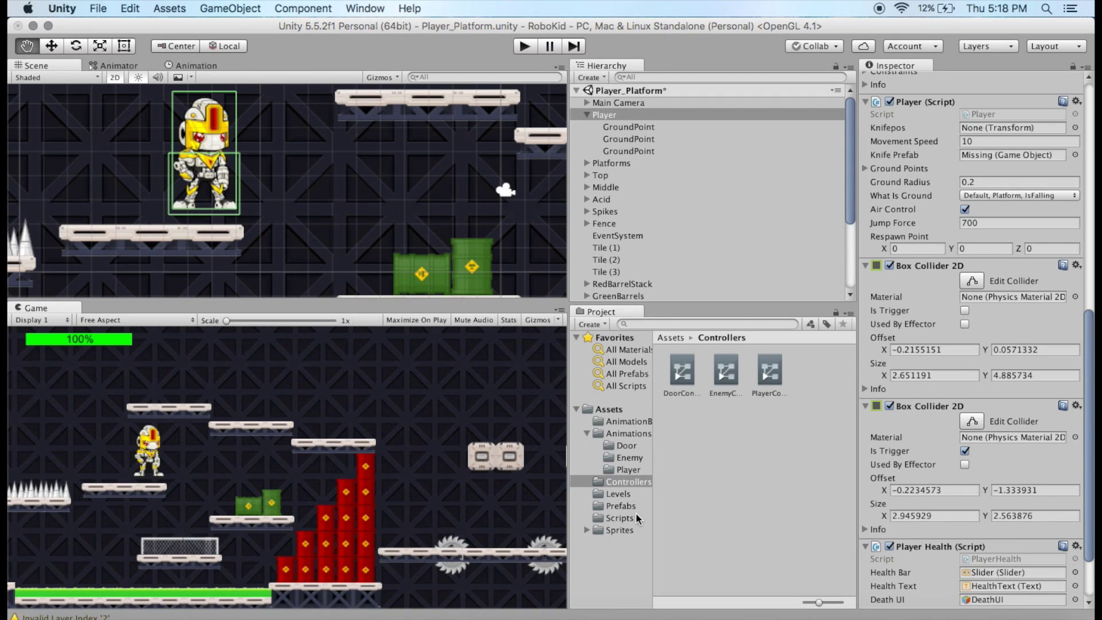
{"action": "left_click", "coordinate": [622, 530]}
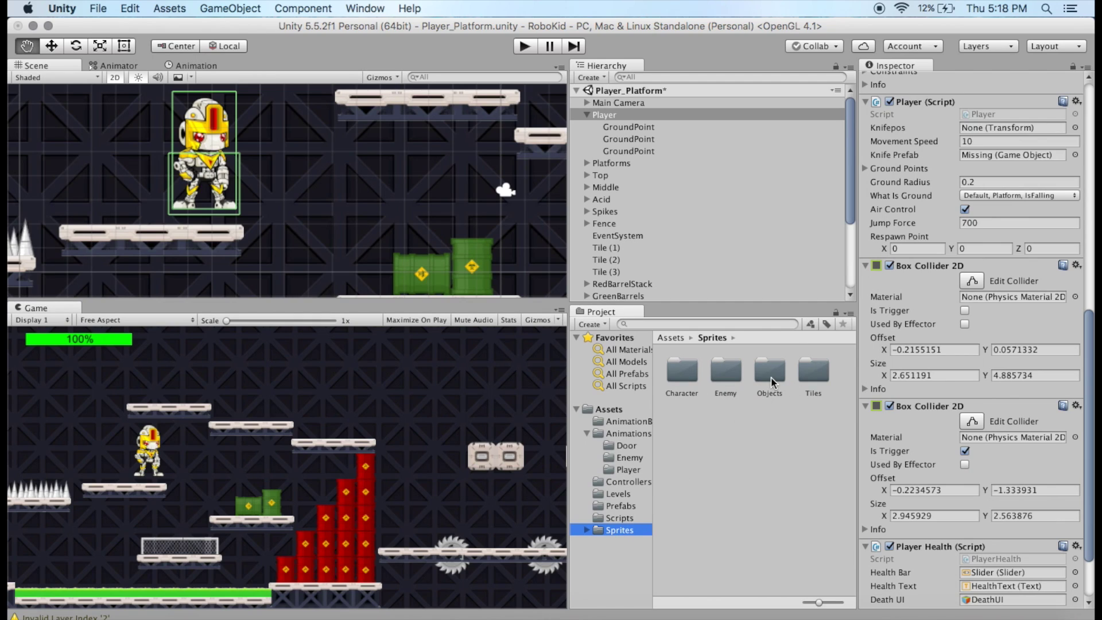
{"action": "double_click", "coordinate": [728, 375]}
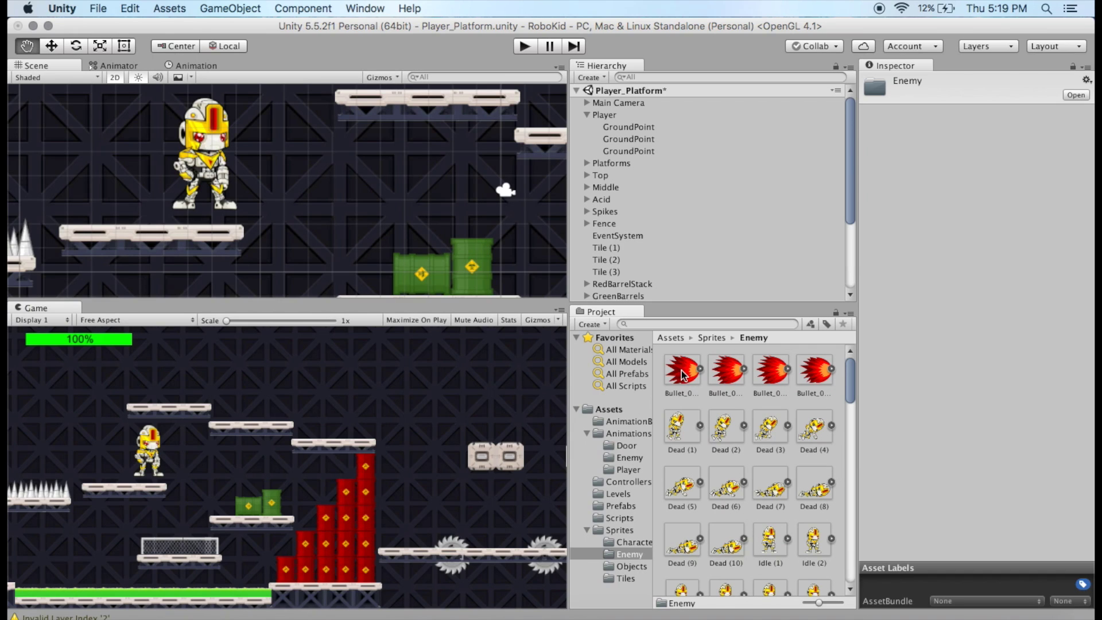
{"action": "left_click", "coordinate": [685, 372]}
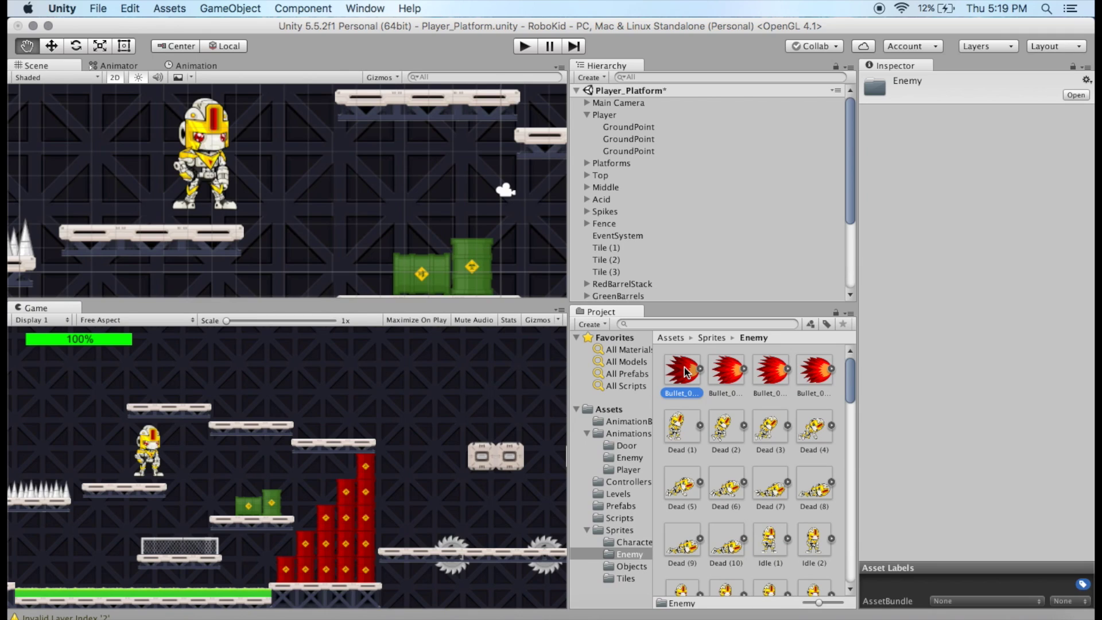
{"action": "left_click_drag", "start_coordinate": [685, 370], "coordinate": [694, 212]}
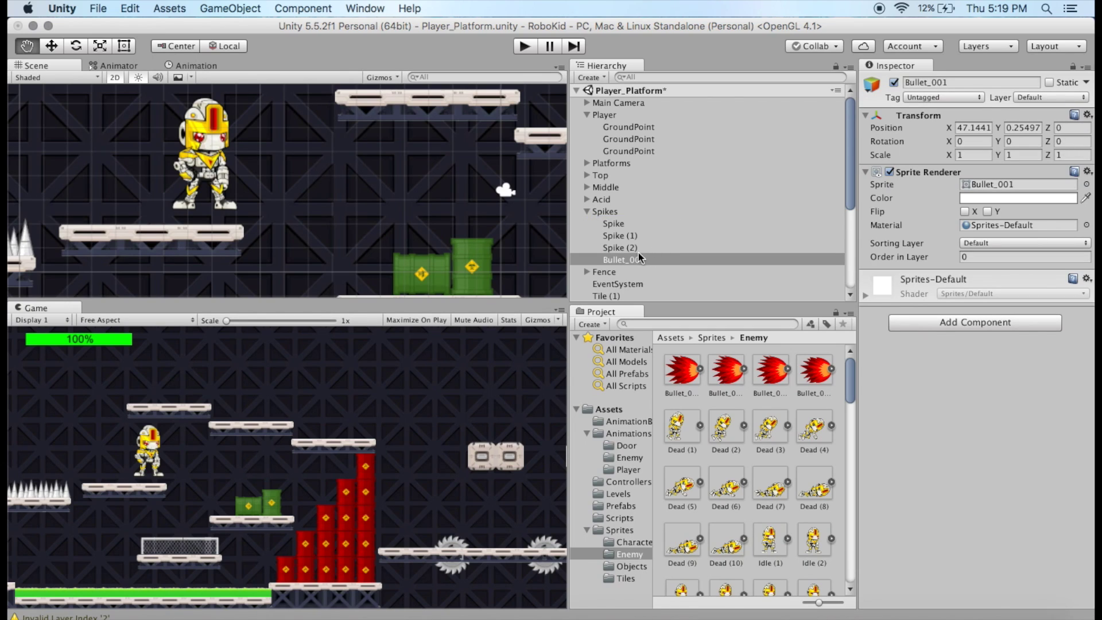
Move Bullet_001 out of Spikes to the Hierarchy root and rename it Knife.
{"action": "left_click_drag", "start_coordinate": [625, 260], "coordinate": [612, 203]}
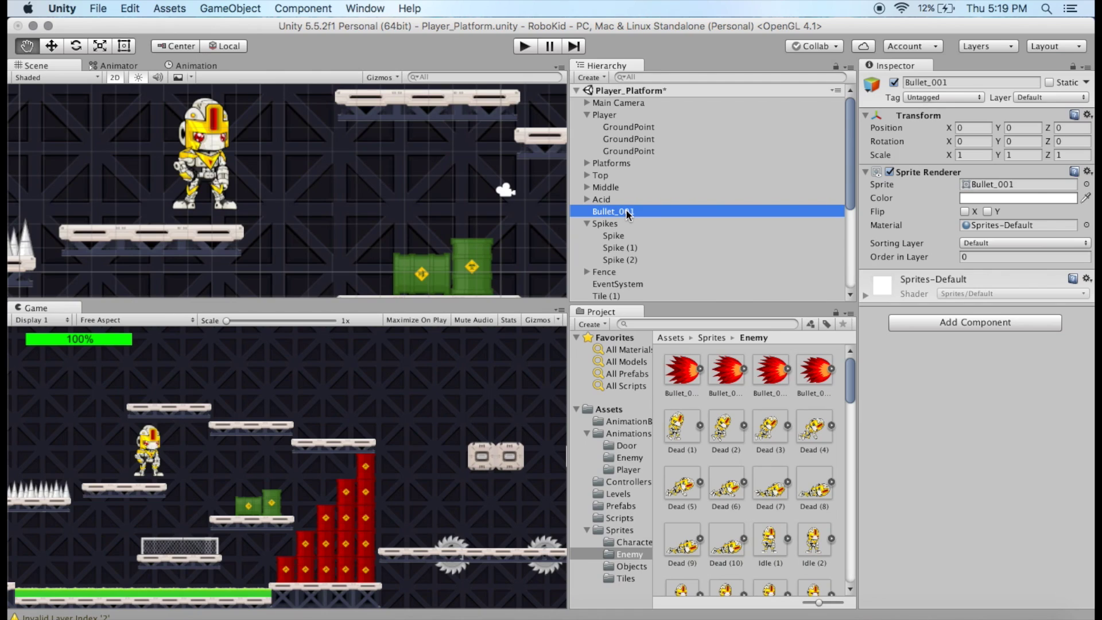
{"action": "left_click", "coordinate": [627, 213]}
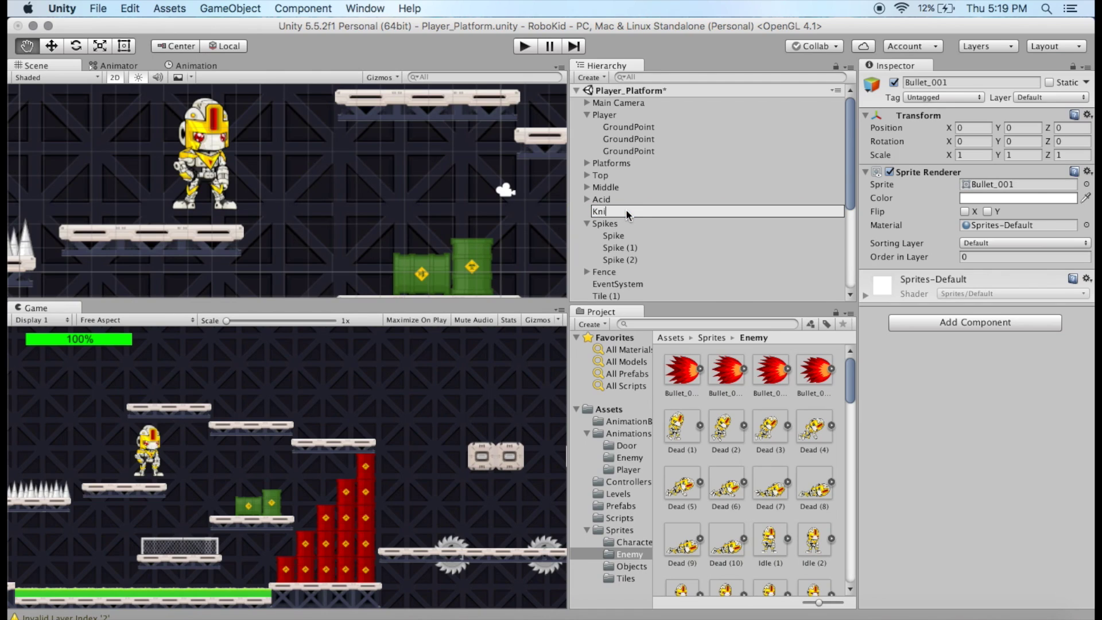
{"action": "key", "text": "Return"}
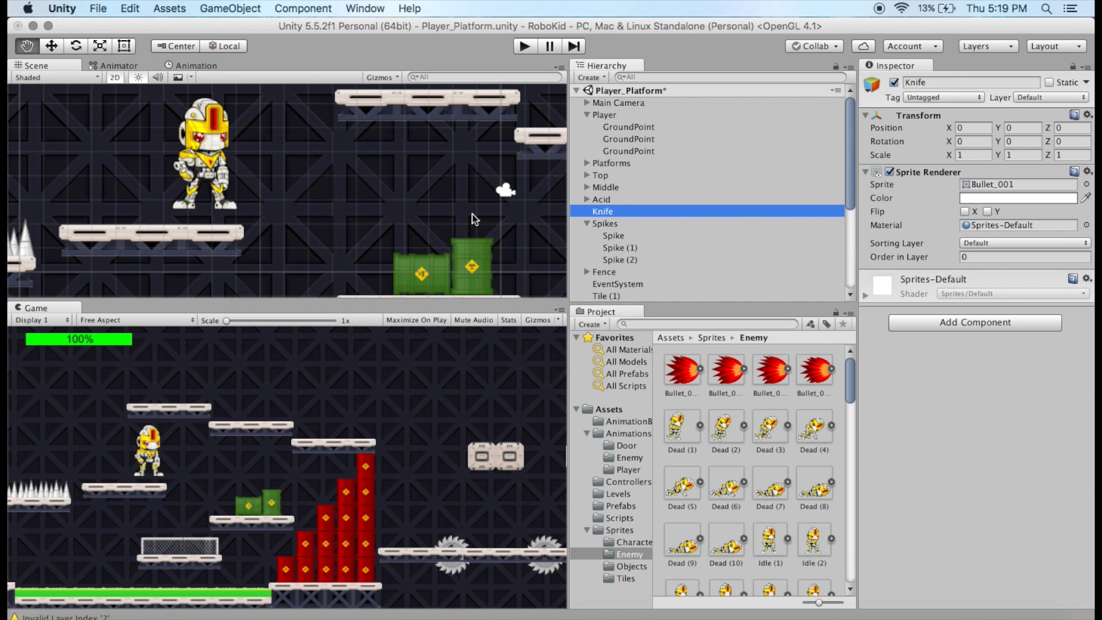
Set the Knife's Sprite Renderer sorting layer to Foreground.
{"action": "scroll", "coordinate": [404, 196], "scroll_direction": "down", "scroll_amount": 10}
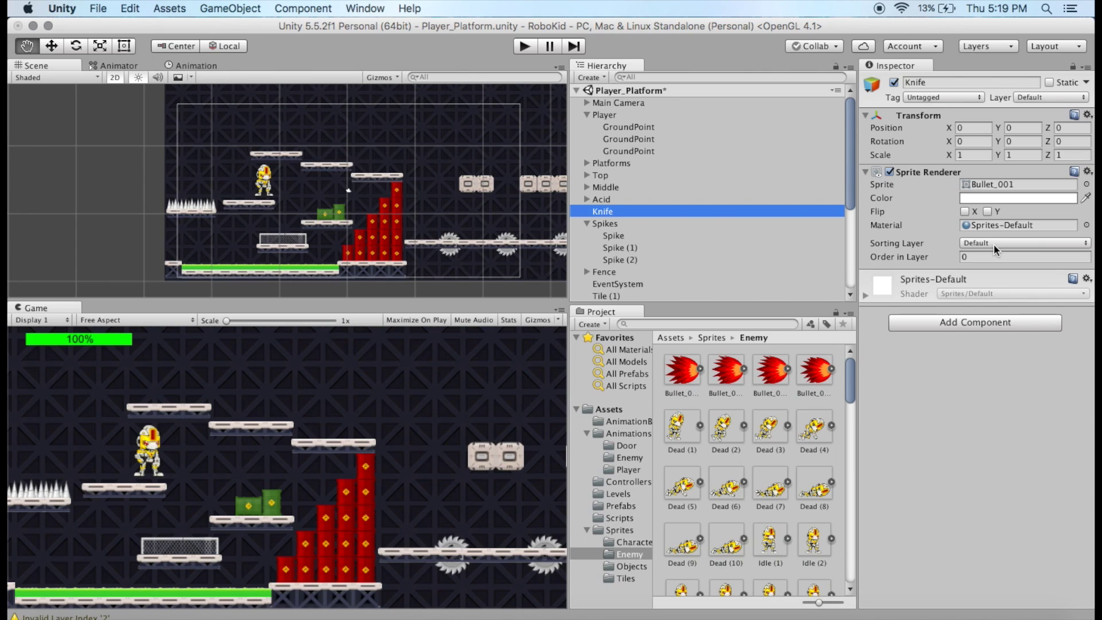
{"action": "left_click", "coordinate": [1001, 241]}
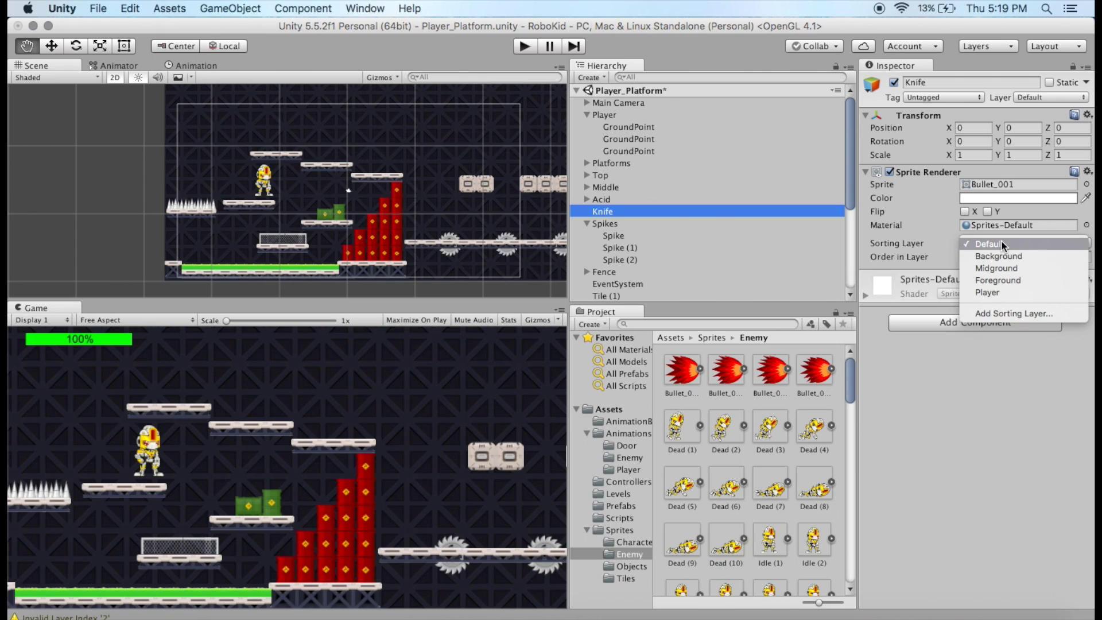
{"action": "left_click", "coordinate": [1012, 279]}
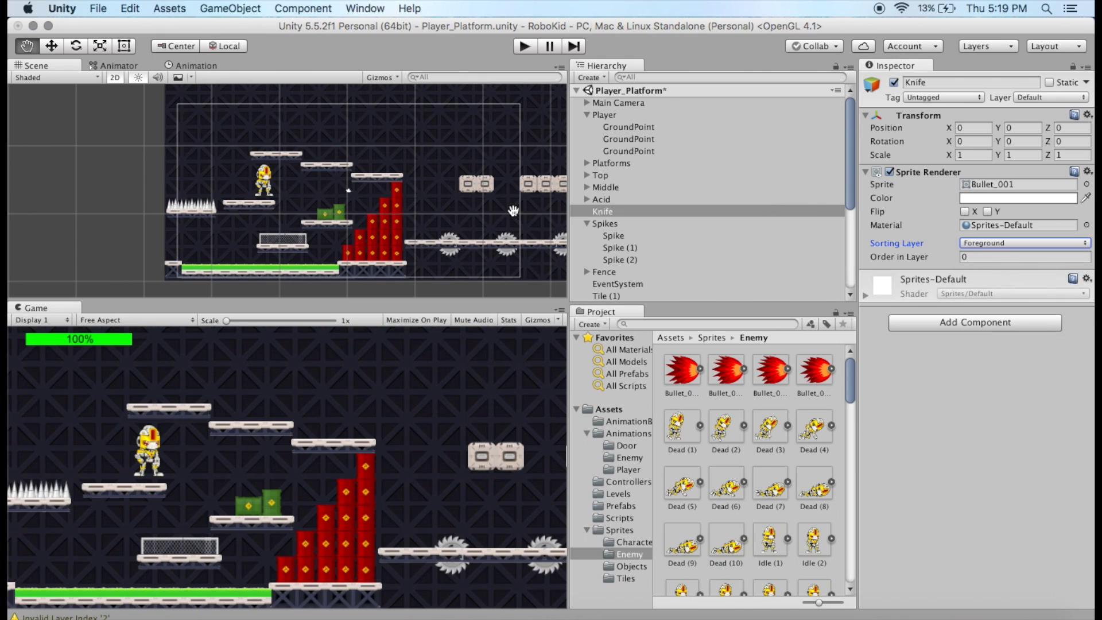
{"action": "scroll", "coordinate": [474, 205], "scroll_direction": "down", "scroll_amount": 5}
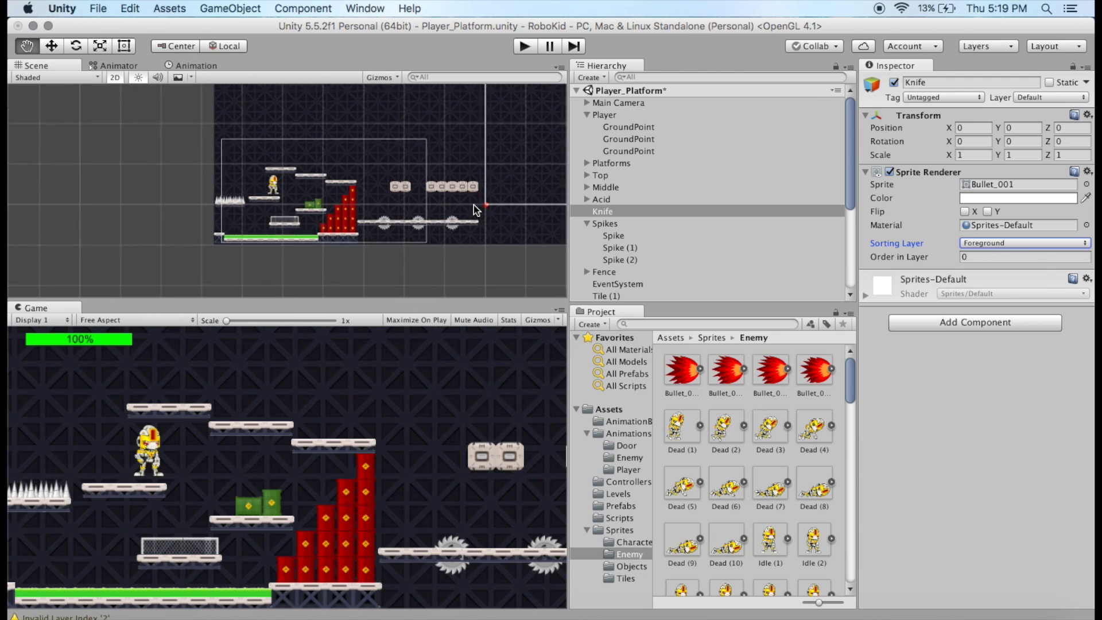
Move the Knife beside the robot's gun at position X -50.32, Y 4.79.
{"action": "left_click", "coordinate": [52, 46]}
{"action": "left_click_drag", "start_coordinate": [534, 204], "coordinate": [332, 179]}
{"action": "scroll", "coordinate": [290, 192], "scroll_direction": "up", "scroll_amount": 6}
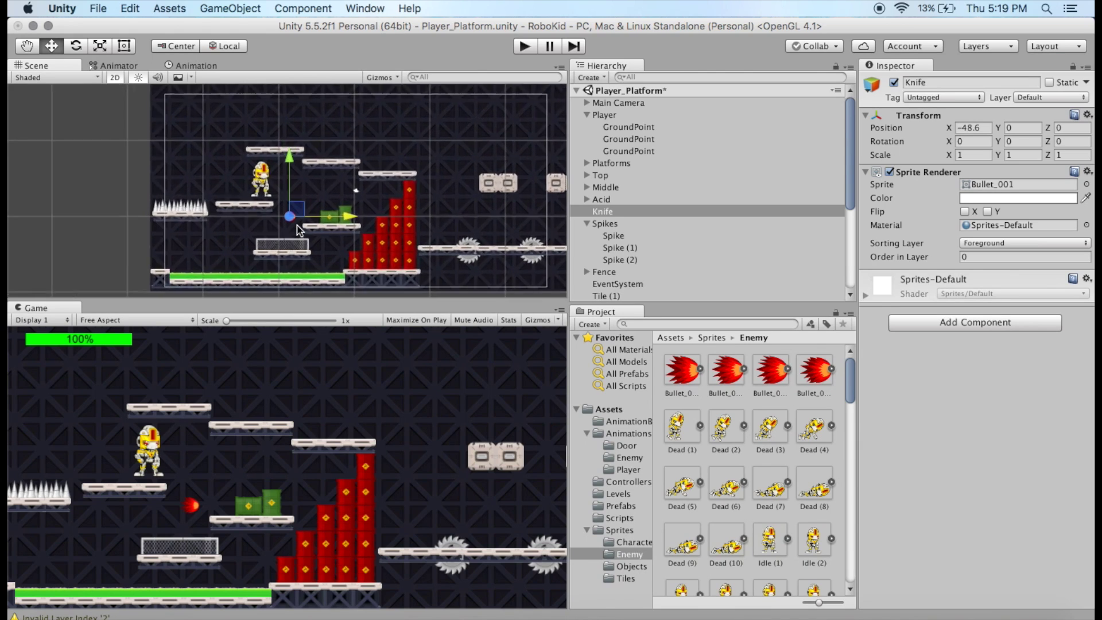
{"action": "scroll", "coordinate": [290, 192], "scroll_direction": "up", "scroll_amount": 2}
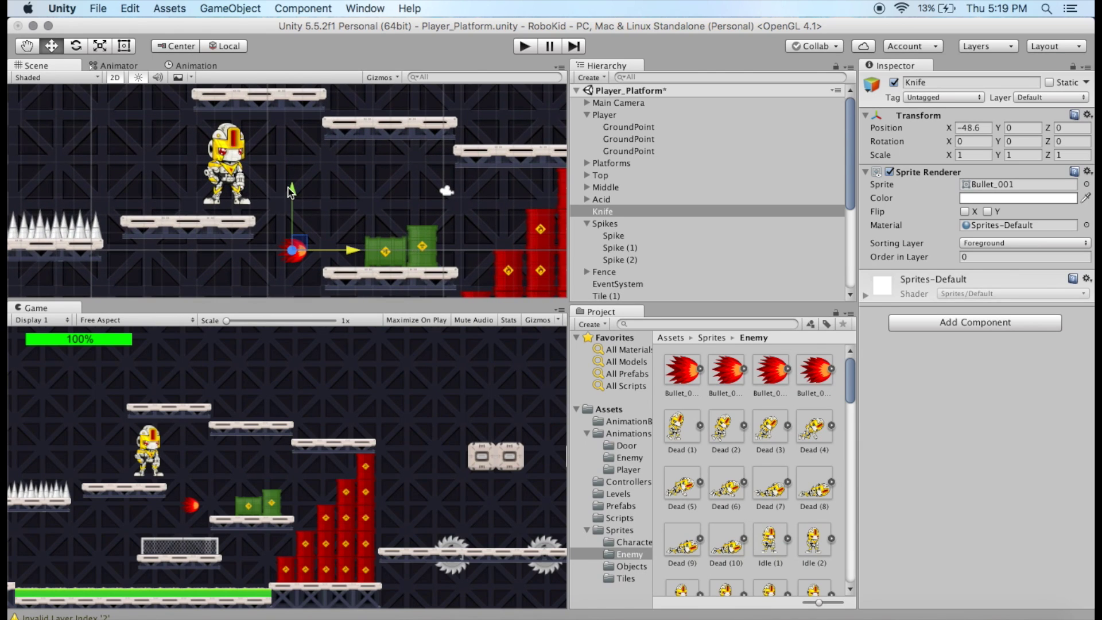
{"action": "key", "text": "q"}
{"action": "scroll", "coordinate": [290, 193], "scroll_direction": "down", "scroll_amount": 1}
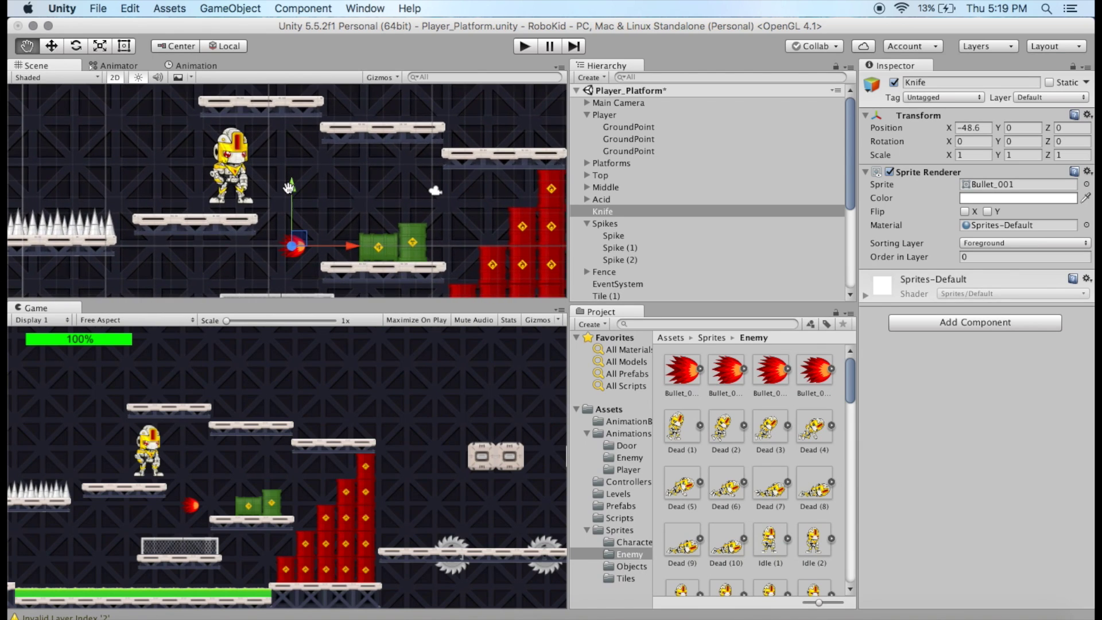
{"action": "key", "text": "w"}
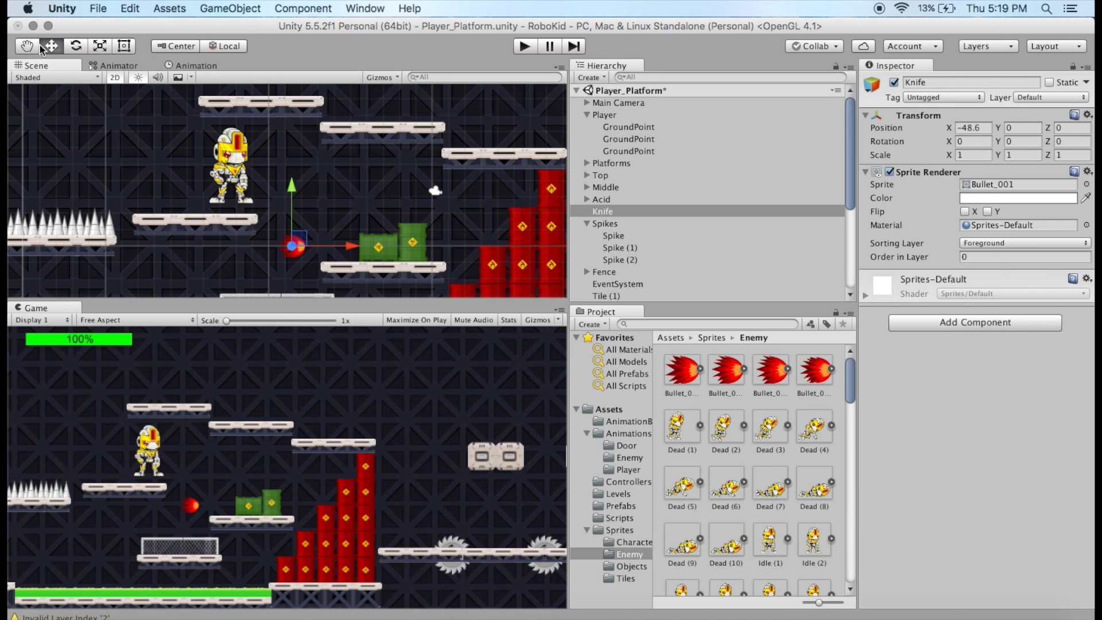
{"action": "key", "text": "q"}
{"action": "left_click_drag", "start_coordinate": [316, 185], "coordinate": [330, 172]}
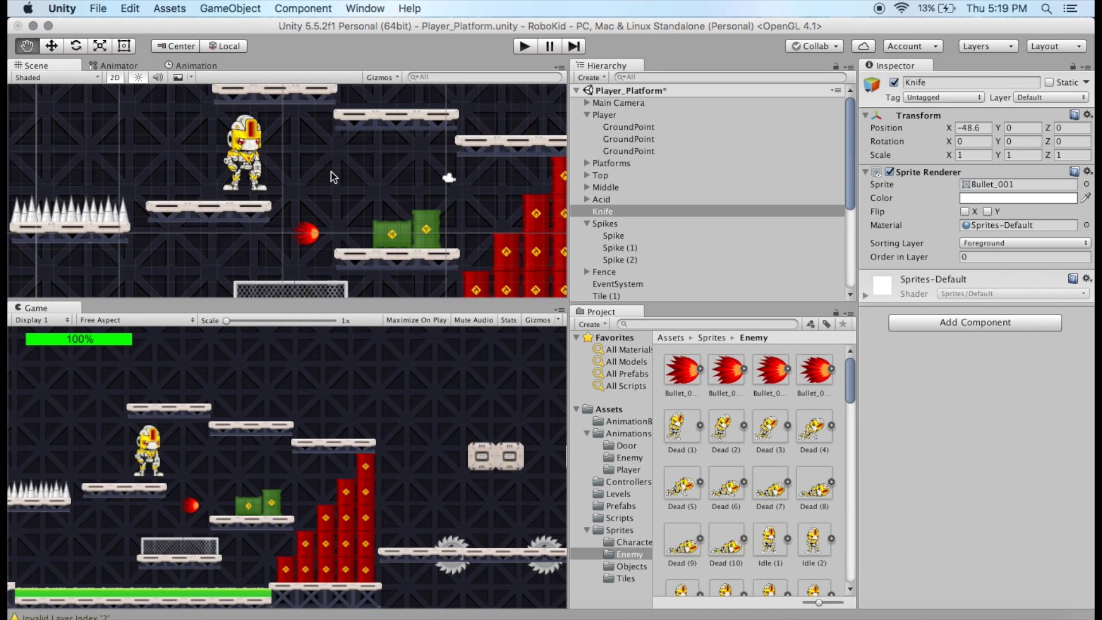
{"action": "left_click", "coordinate": [52, 49]}
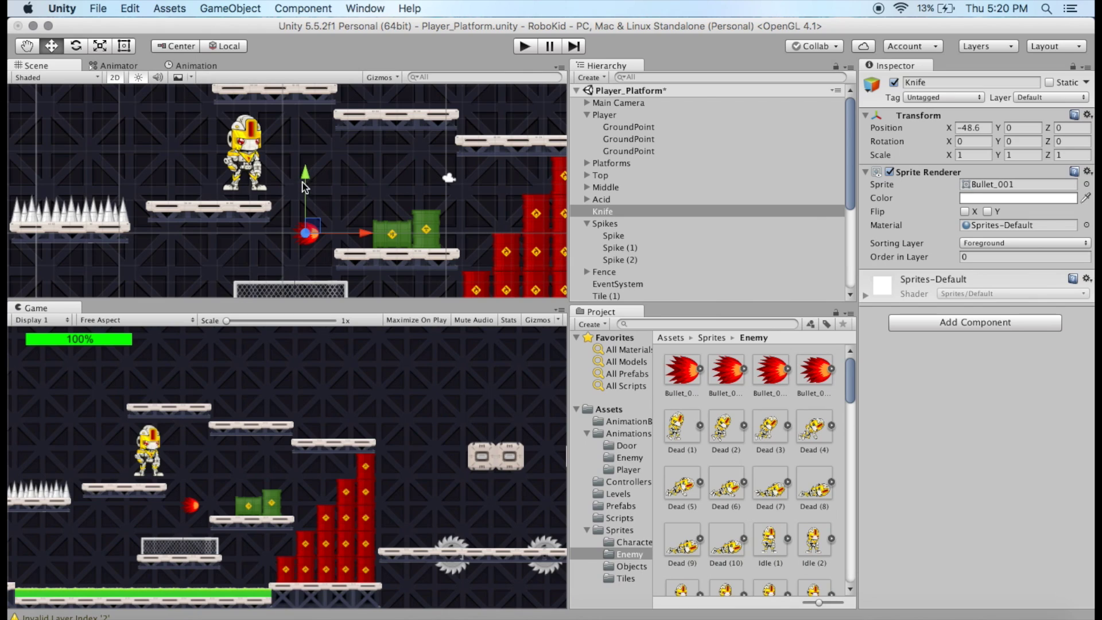
{"action": "left_click_drag", "start_coordinate": [308, 184], "coordinate": [297, 107]}
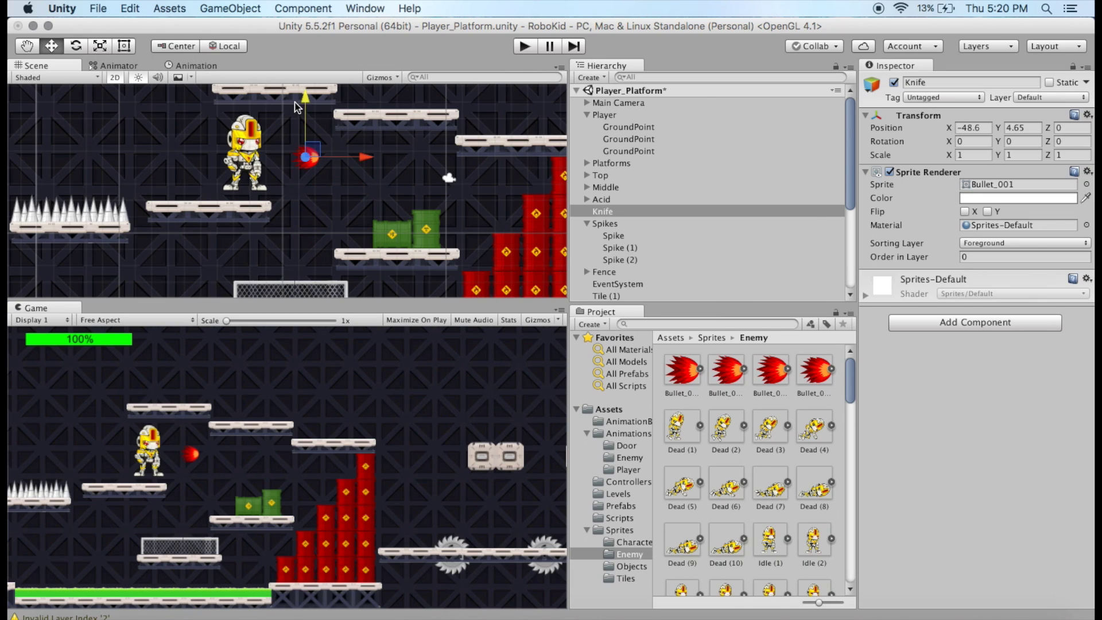
{"action": "left_click_drag", "start_coordinate": [358, 148], "coordinate": [338, 148]}
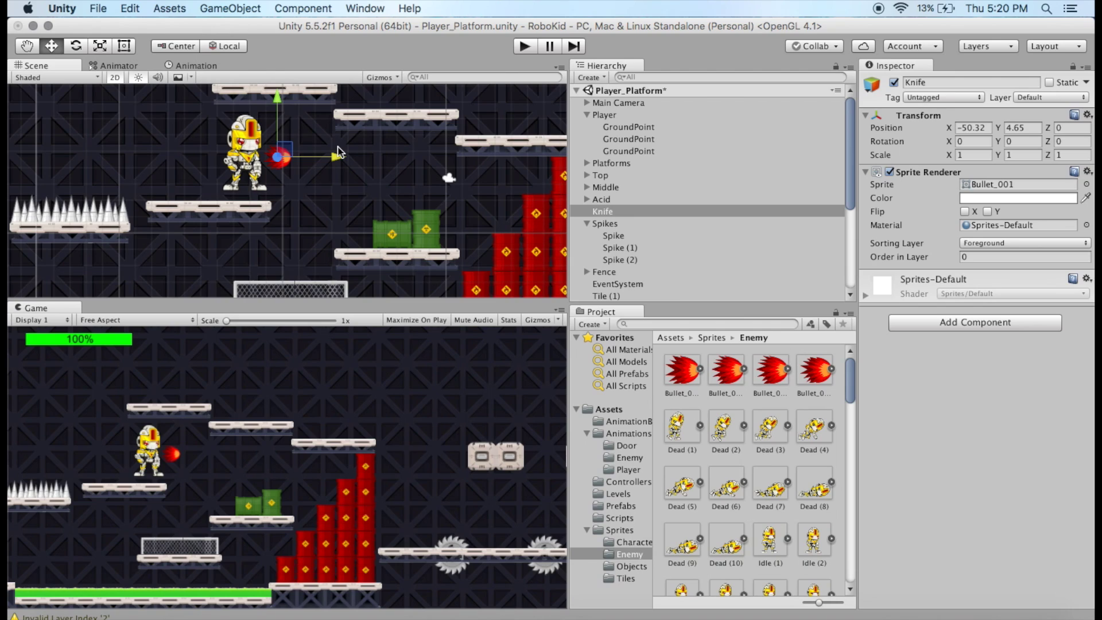
{"action": "left_click_drag", "start_coordinate": [277, 107], "coordinate": [277, 106]}
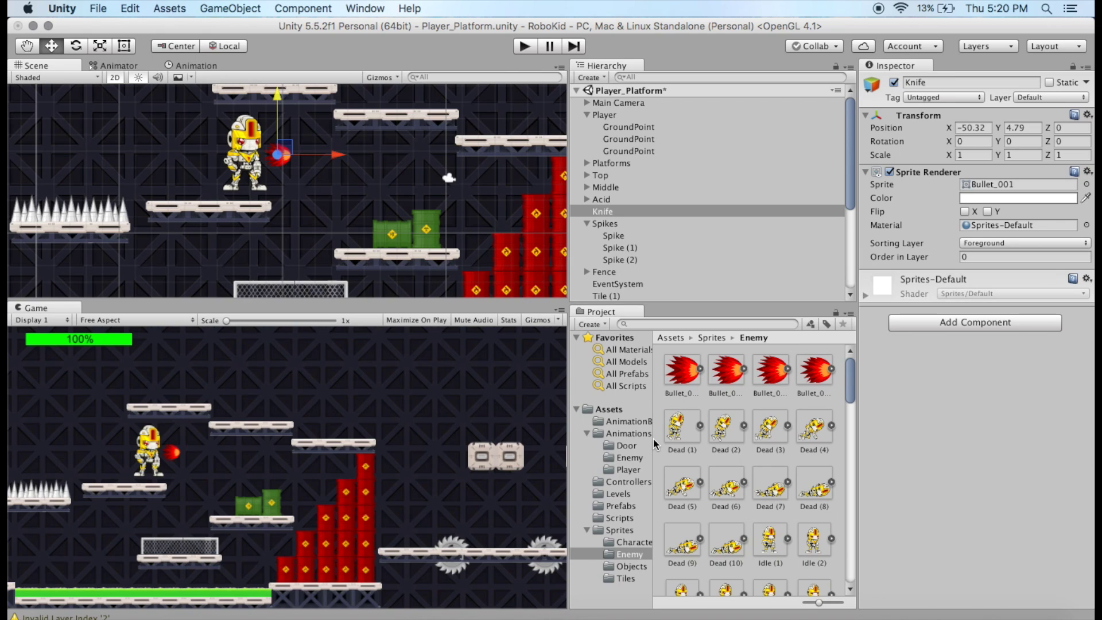
Attach the Knife script from the Scripts folder to the Knife and set Speed to 10.
{"action": "left_click", "coordinate": [622, 519]}
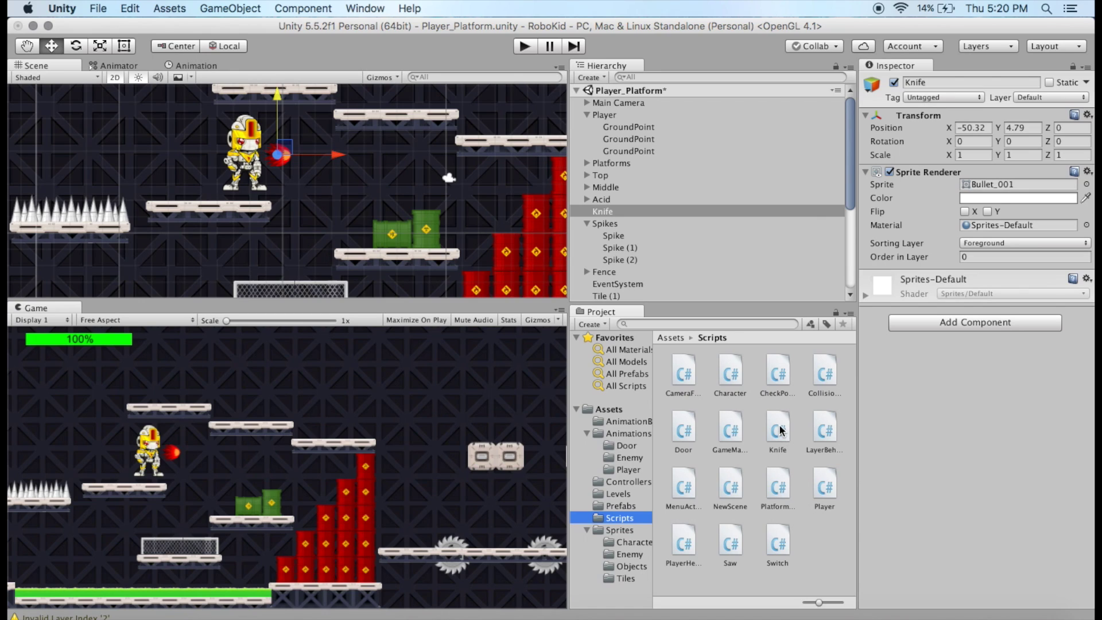
{"action": "left_click_drag", "start_coordinate": [785, 439], "coordinate": [929, 397]}
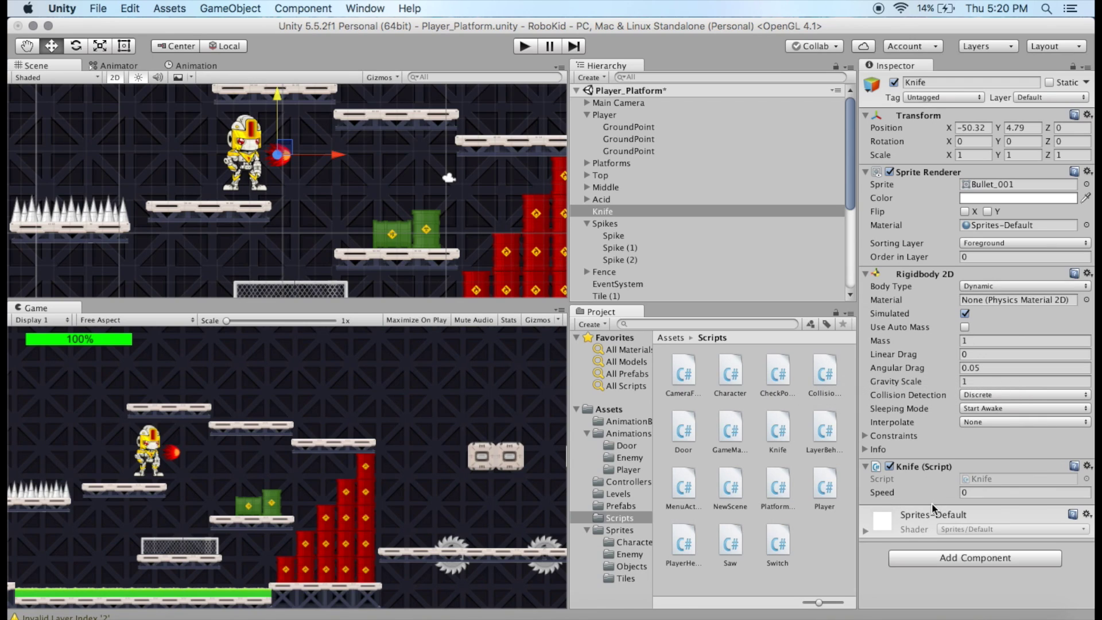
{"action": "left_click", "coordinate": [977, 491]}
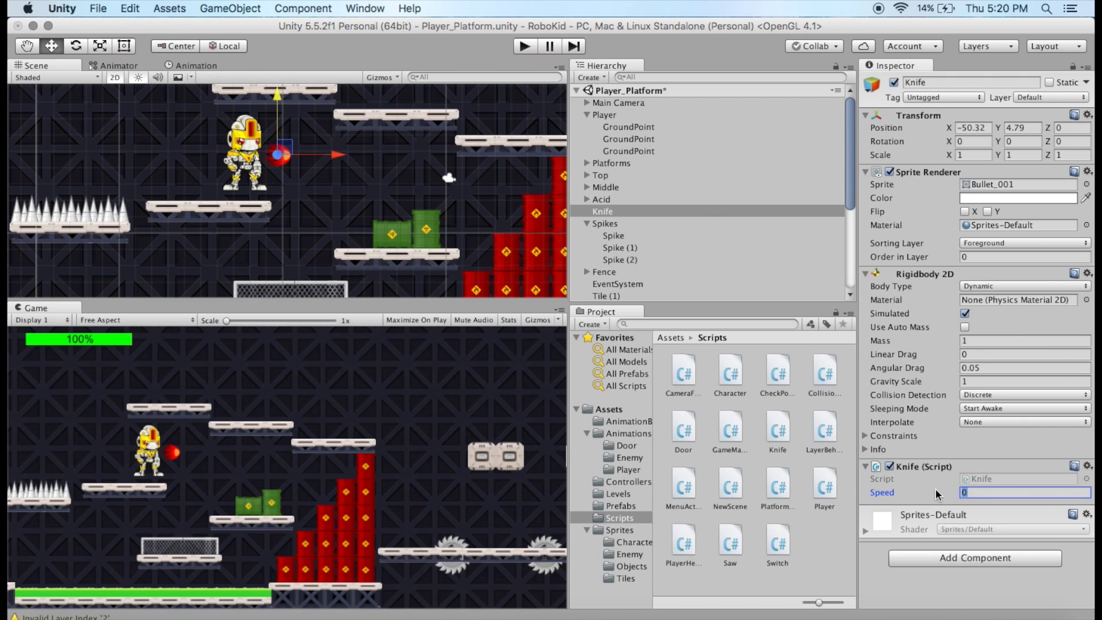
{"action": "type", "text": "10"}
Drag the Knife object from the Hierarchy into the Prefabs folder to create a Knife prefab.
{"action": "left_click", "coordinate": [625, 506]}
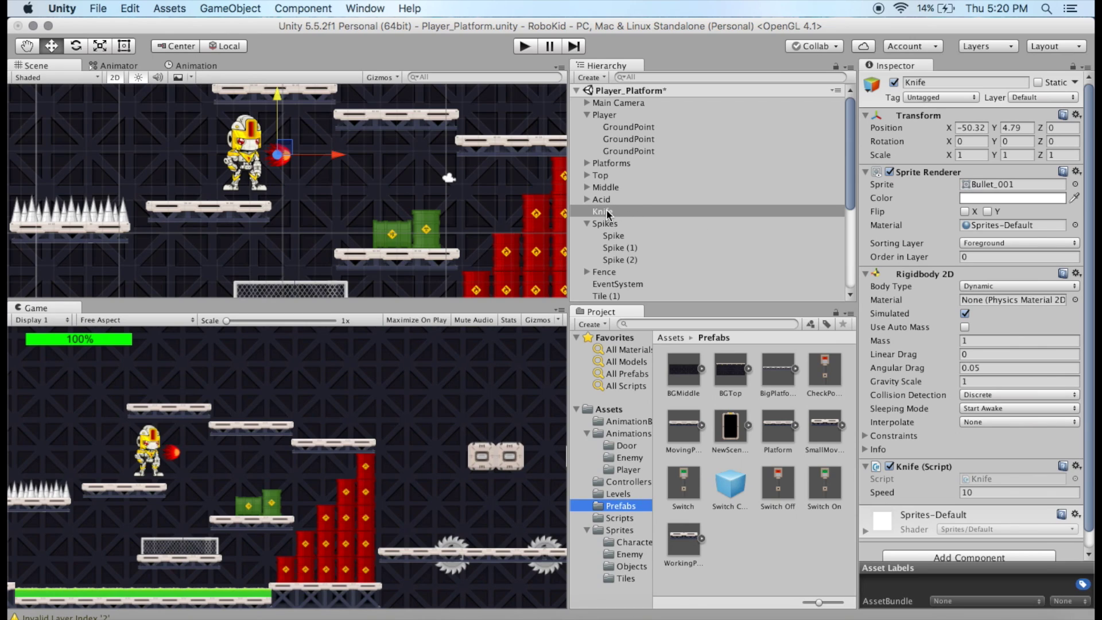
{"action": "left_click_drag", "start_coordinate": [607, 213], "coordinate": [744, 550]}
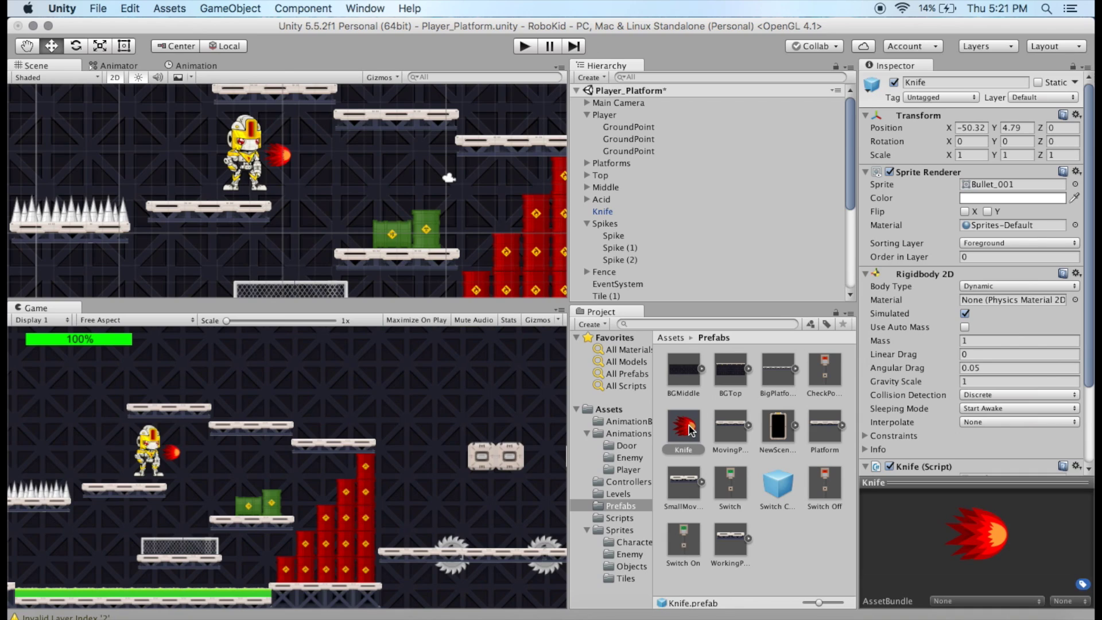
{"action": "left_click", "coordinate": [611, 115]}
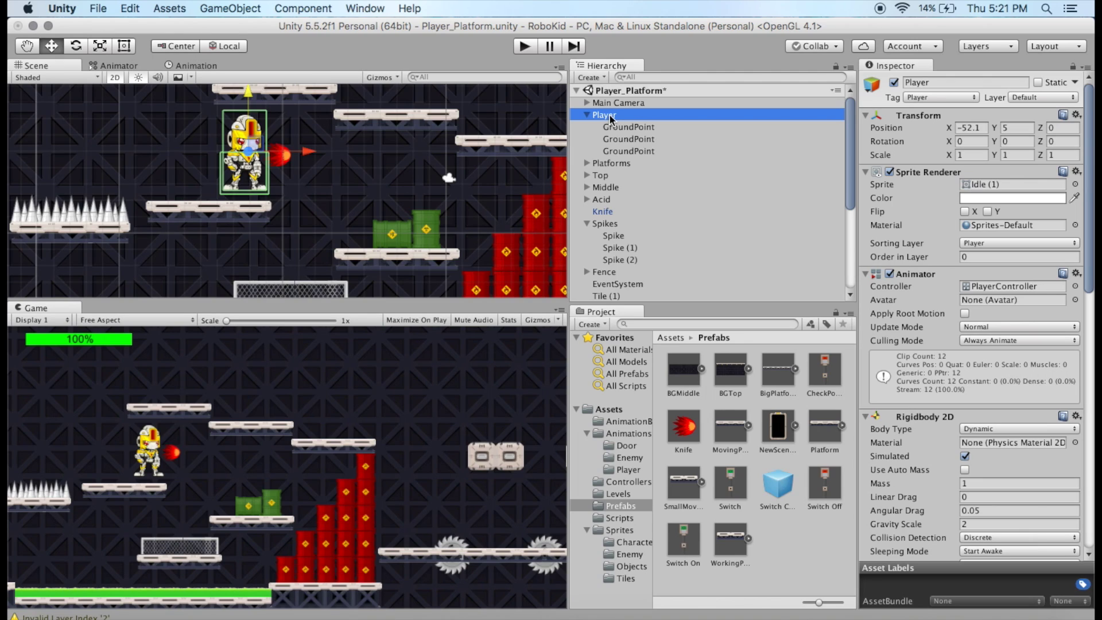
Create an empty GameObject in the Hierarchy and name it KnifePos.
{"action": "left_click", "coordinate": [609, 213]}
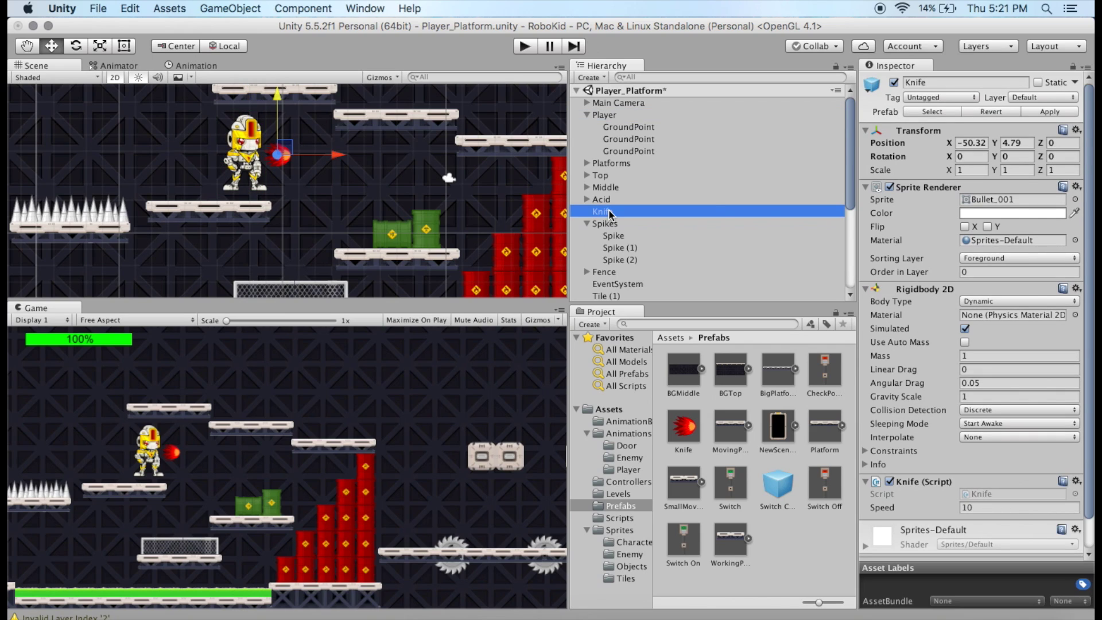
{"action": "right_click", "coordinate": [609, 213]}
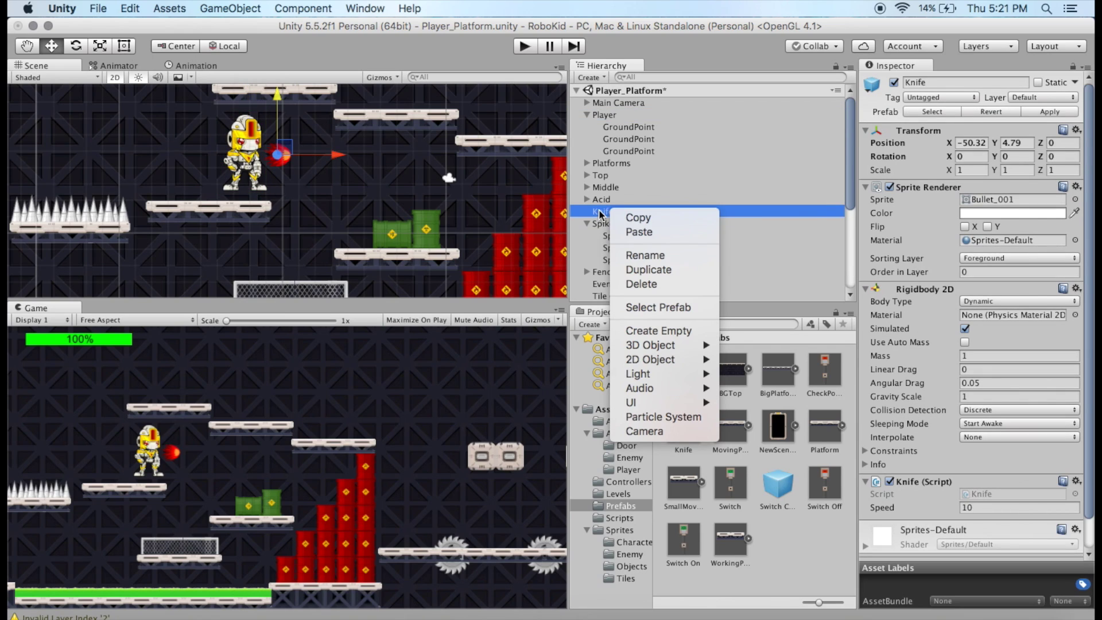
{"action": "left_click", "coordinate": [597, 219]}
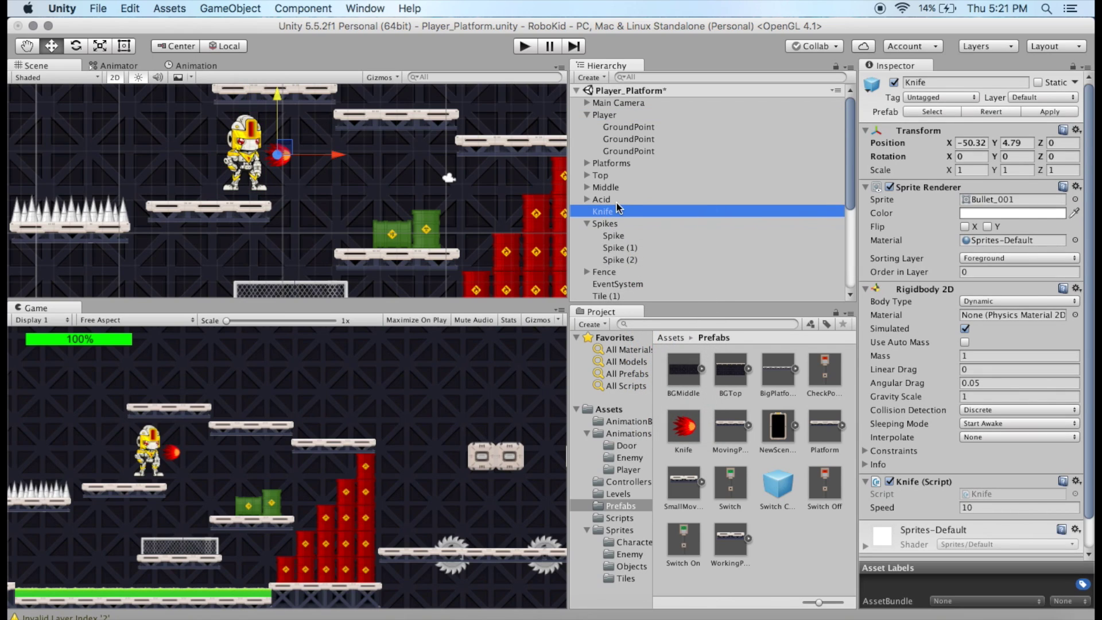
{"action": "left_click", "coordinate": [590, 78]}
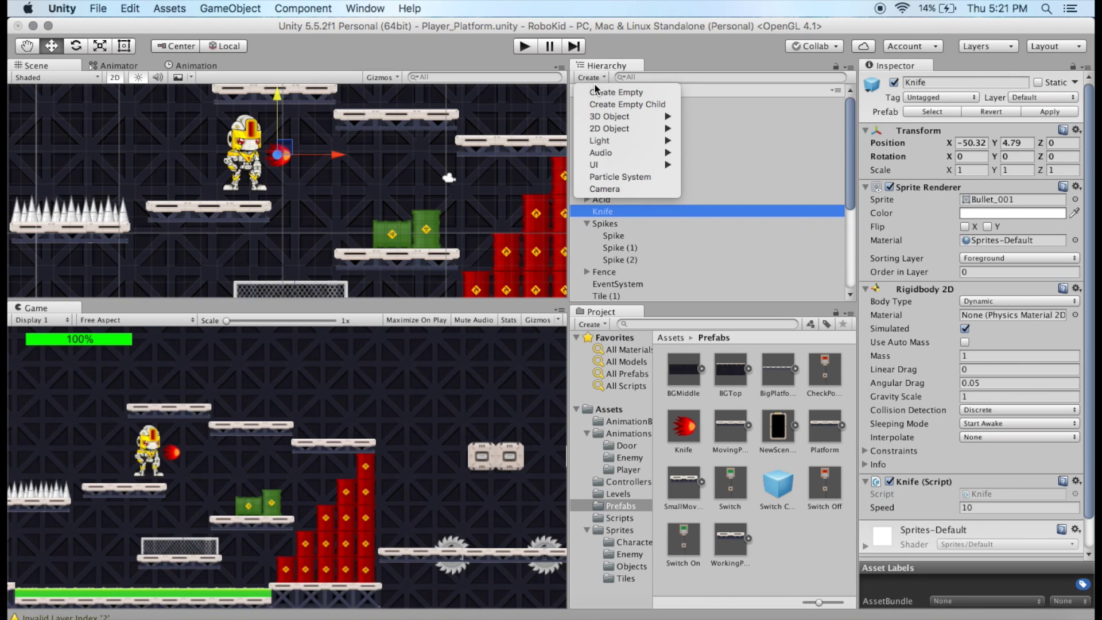
{"action": "left_click", "coordinate": [601, 91]}
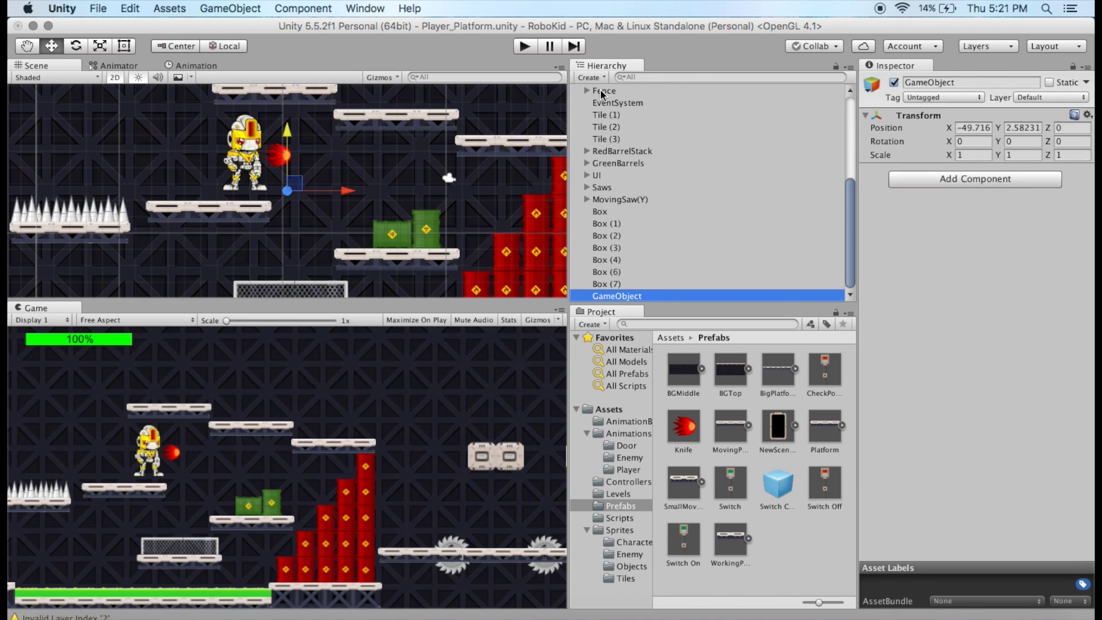
{"action": "left_click", "coordinate": [629, 296]}
{"action": "type", "text": "Kin"}
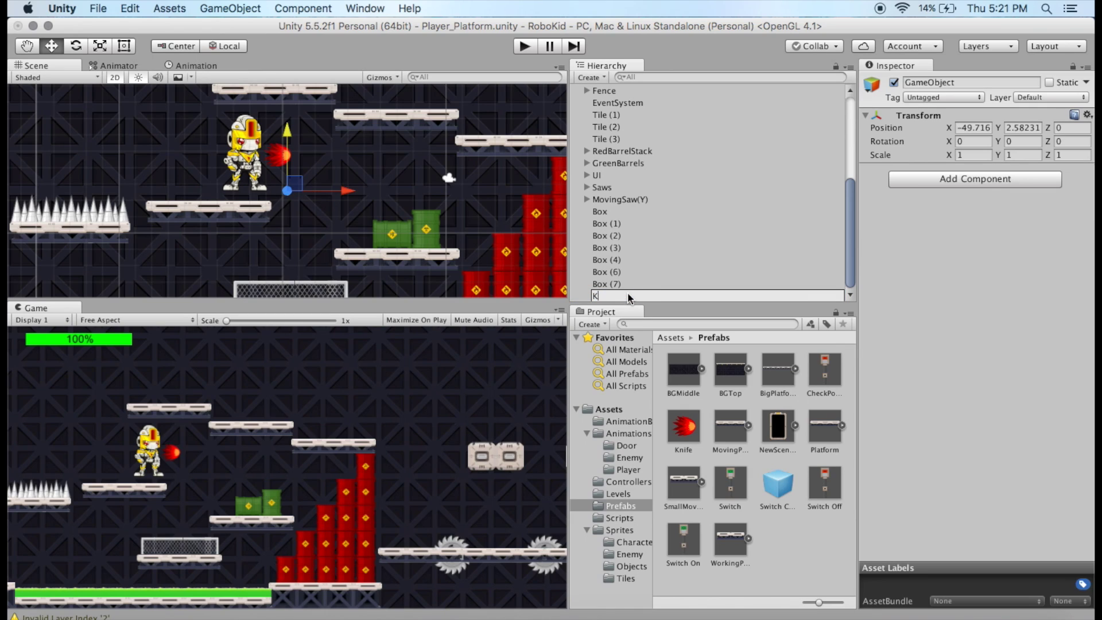
{"action": "key", "text": "BackSpace"}
{"action": "key", "text": "BackSpace"}
{"action": "type", "text": "nifePos"}
{"action": "key", "text": "Return"}
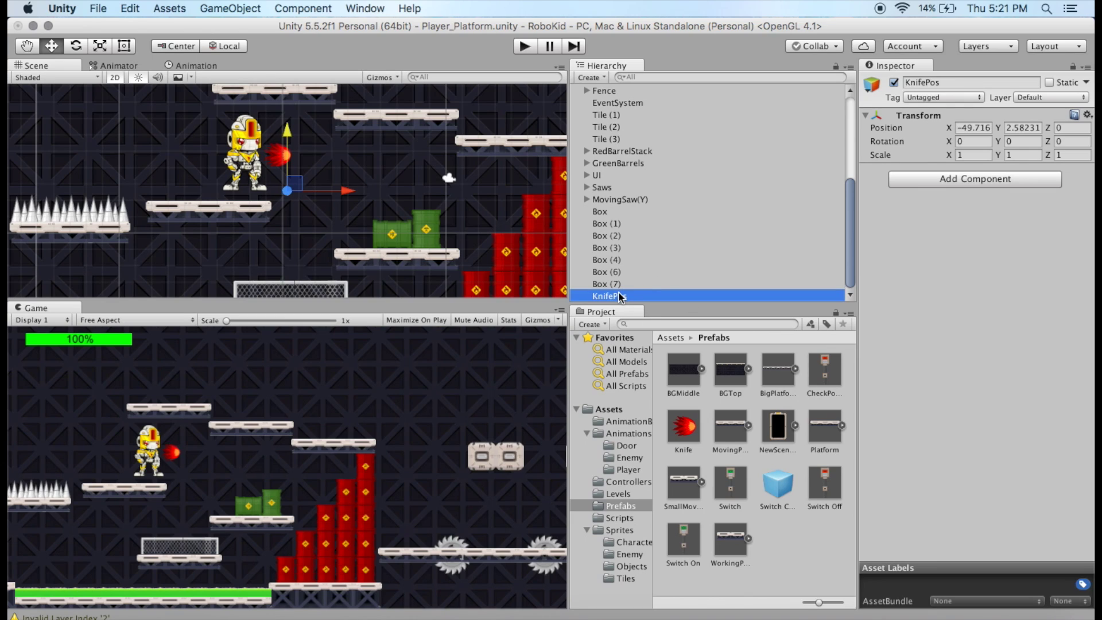
Parent KnifePos under Player and place it in front of the gun at 1.69, -0.28, 0.
{"action": "left_click_drag", "start_coordinate": [623, 295], "coordinate": [605, 118]}
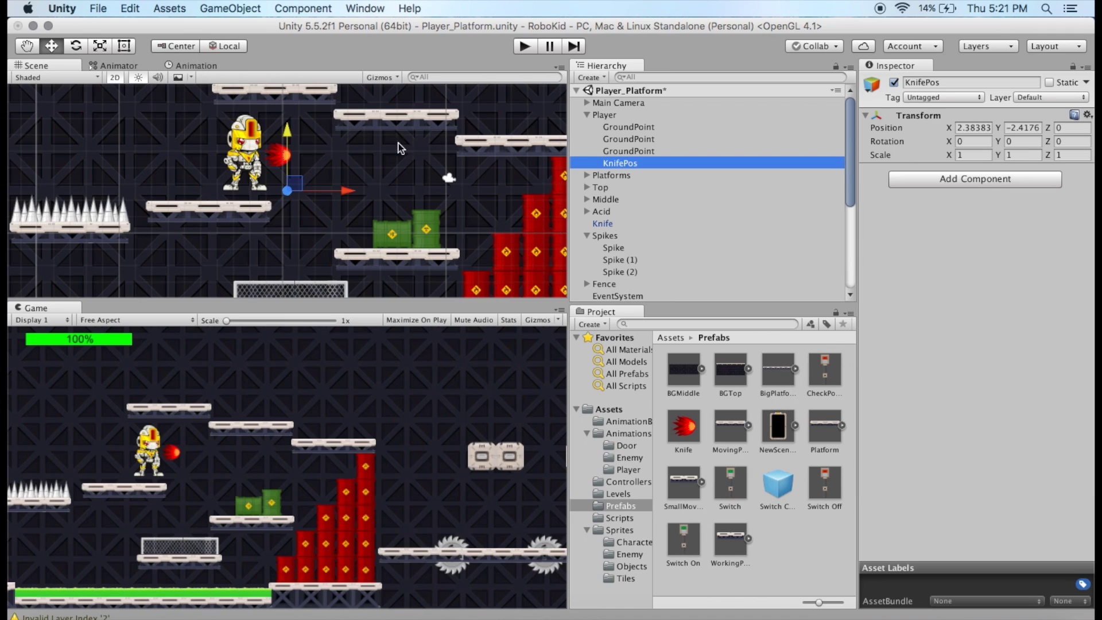
{"action": "left_click_drag", "start_coordinate": [287, 130], "coordinate": [286, 93]}
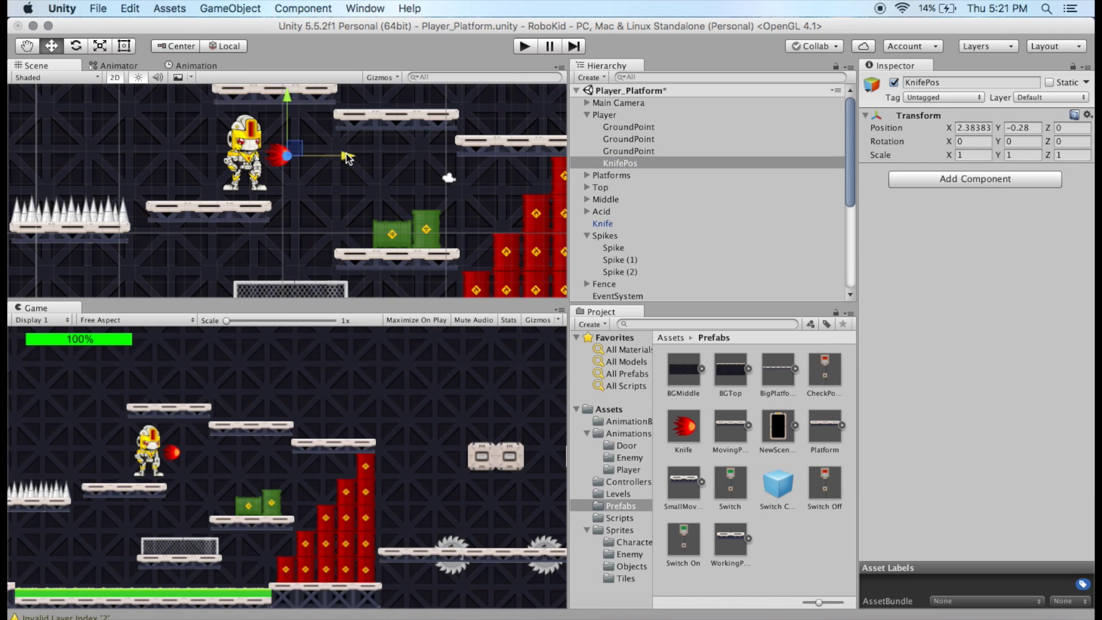
{"action": "mouse_move", "coordinate": [347, 153]}
{"action": "left_mouse_down"}
{"action": "mouse_move", "coordinate": [331, 154]}
{"action": "mouse_move", "coordinate": [341, 157]}
{"action": "left_mouse_up"}
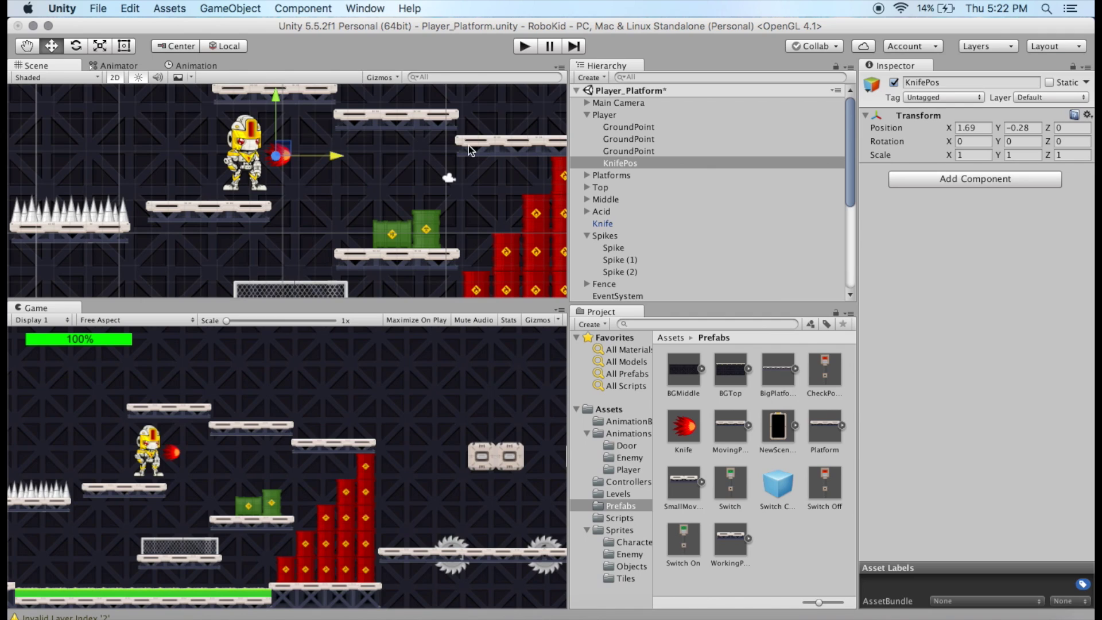
In Player's script, assign the Knife prefab to Knife Prefab and KnifePos to Knifepos.
{"action": "left_click", "coordinate": [608, 115]}
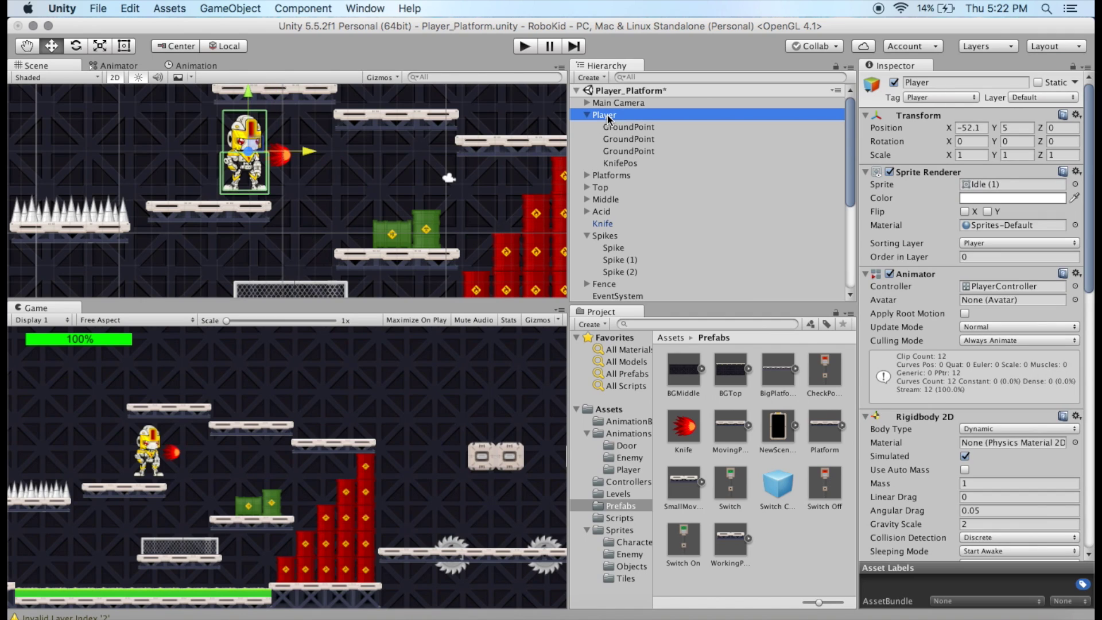
{"action": "left_click", "coordinate": [1093, 256]}
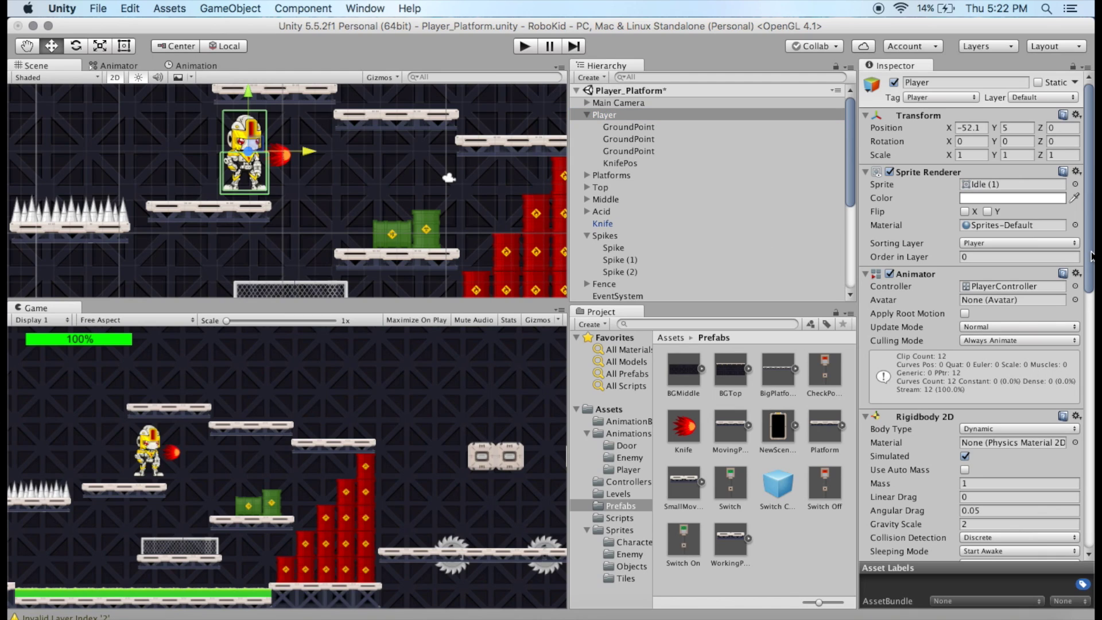
{"action": "left_click_drag", "start_coordinate": [1092, 257], "coordinate": [1086, 403]}
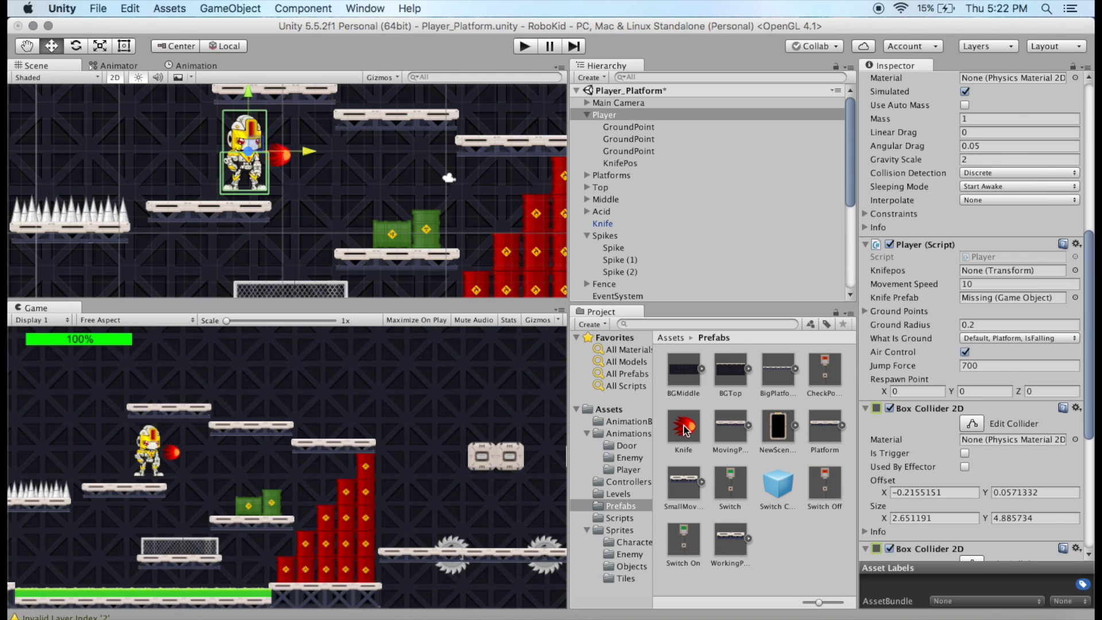
{"action": "left_click_drag", "start_coordinate": [692, 429], "coordinate": [980, 297]}
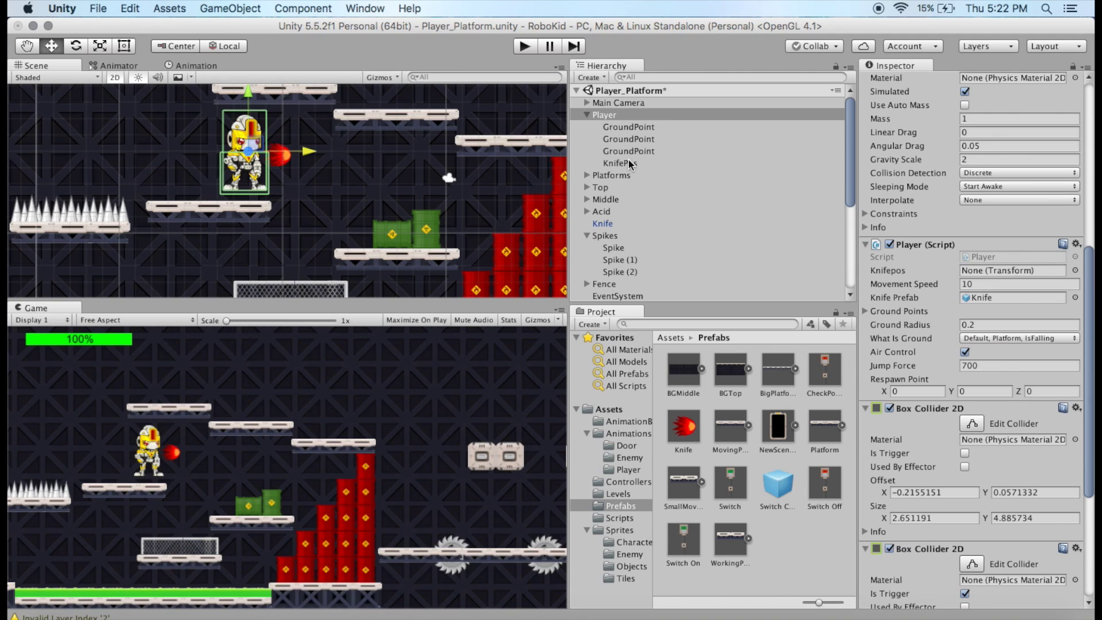
{"action": "left_click_drag", "start_coordinate": [628, 162], "coordinate": [987, 271]}
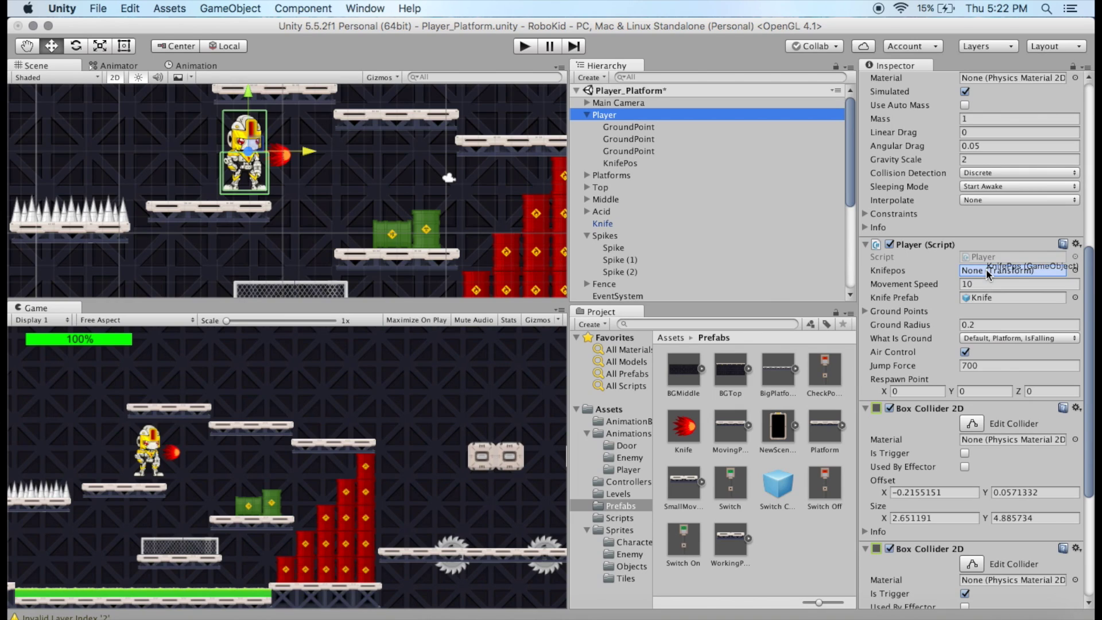
{"action": "left_click_drag", "start_coordinate": [987, 269], "coordinate": [983, 270]}
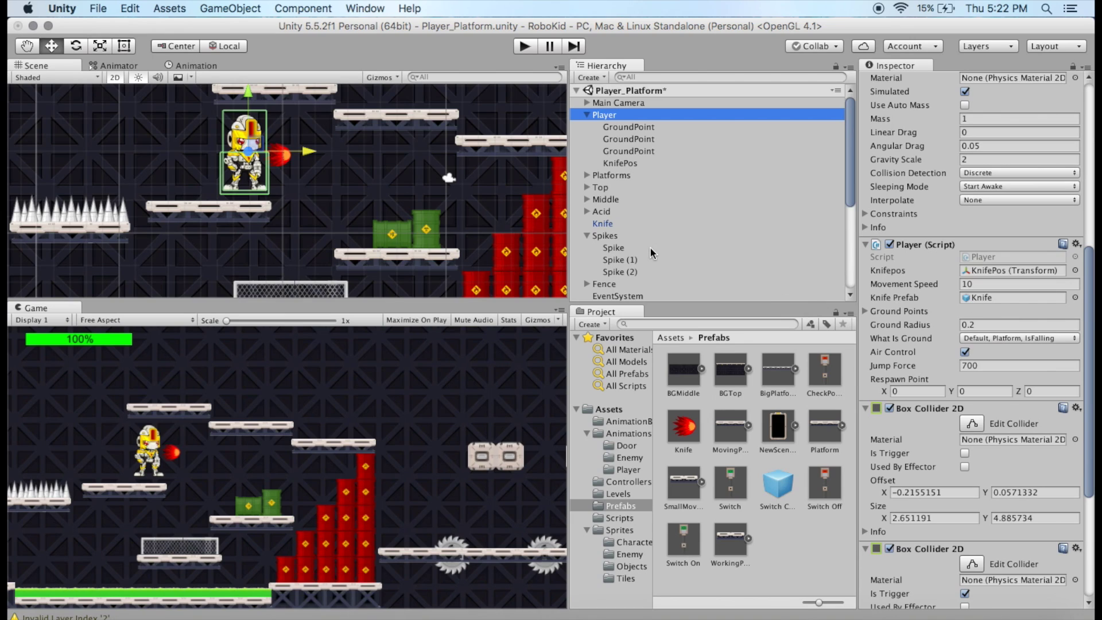
Delete the Knife object from the Hierarchy using its right-click Delete command.
{"action": "left_click", "coordinate": [603, 224]}
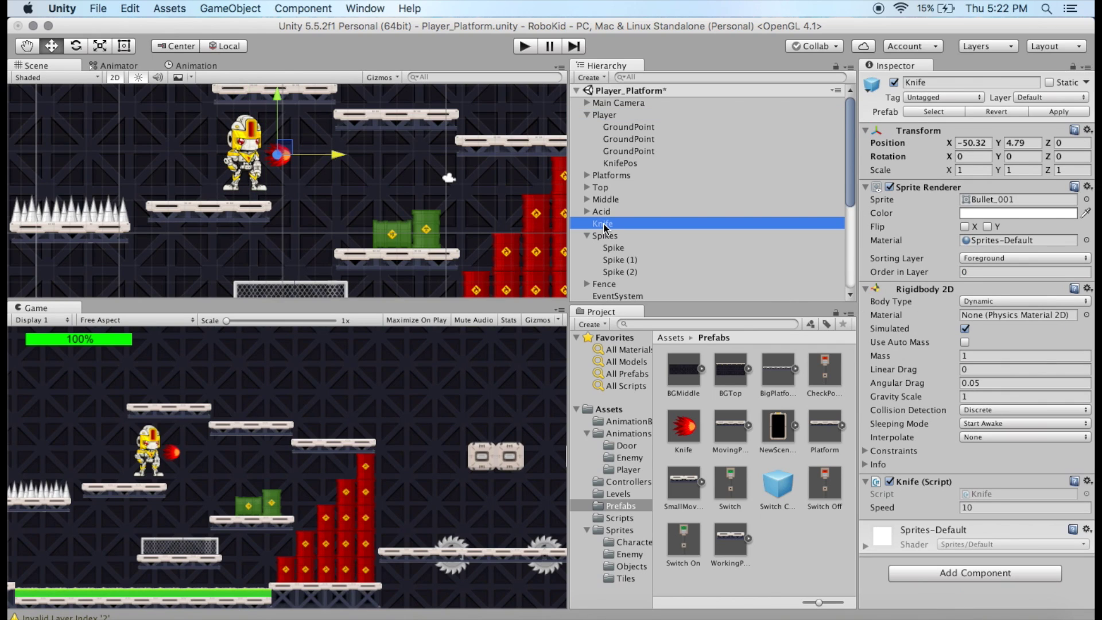
{"action": "right_click", "coordinate": [604, 227]}
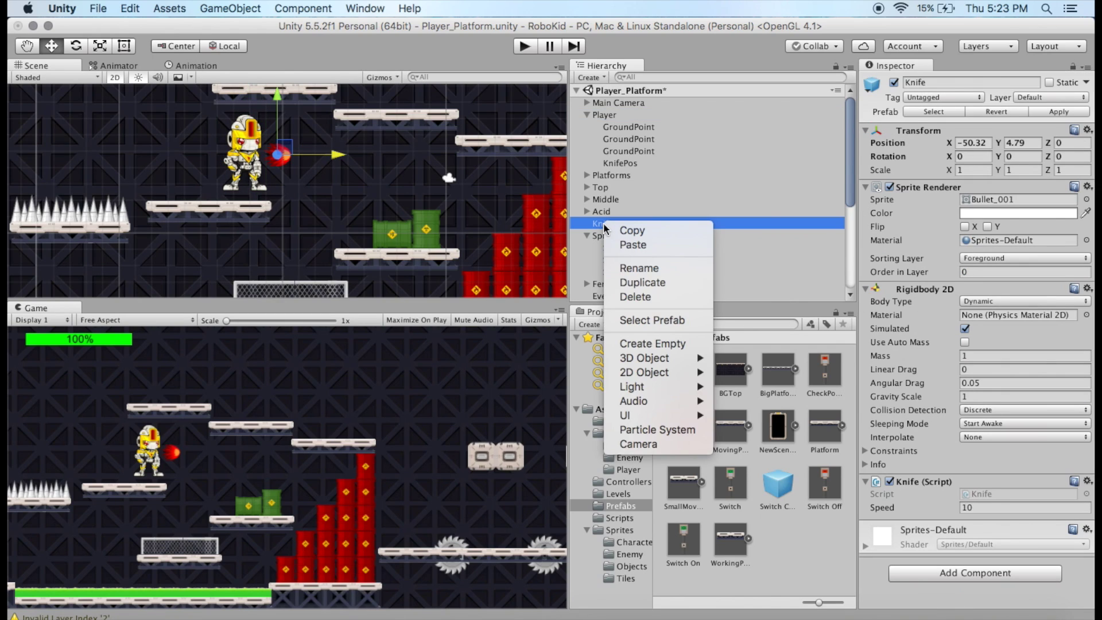
{"action": "left_click", "coordinate": [646, 297]}
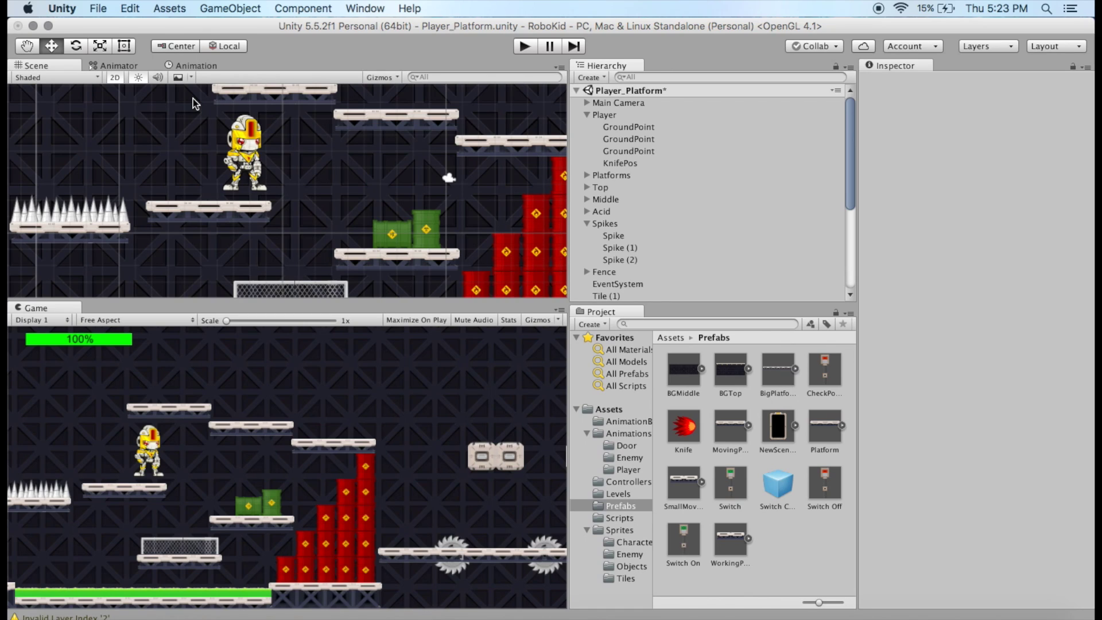
Select the Player object and load its Throw clip in the Animation window.
{"action": "left_click", "coordinate": [192, 64]}
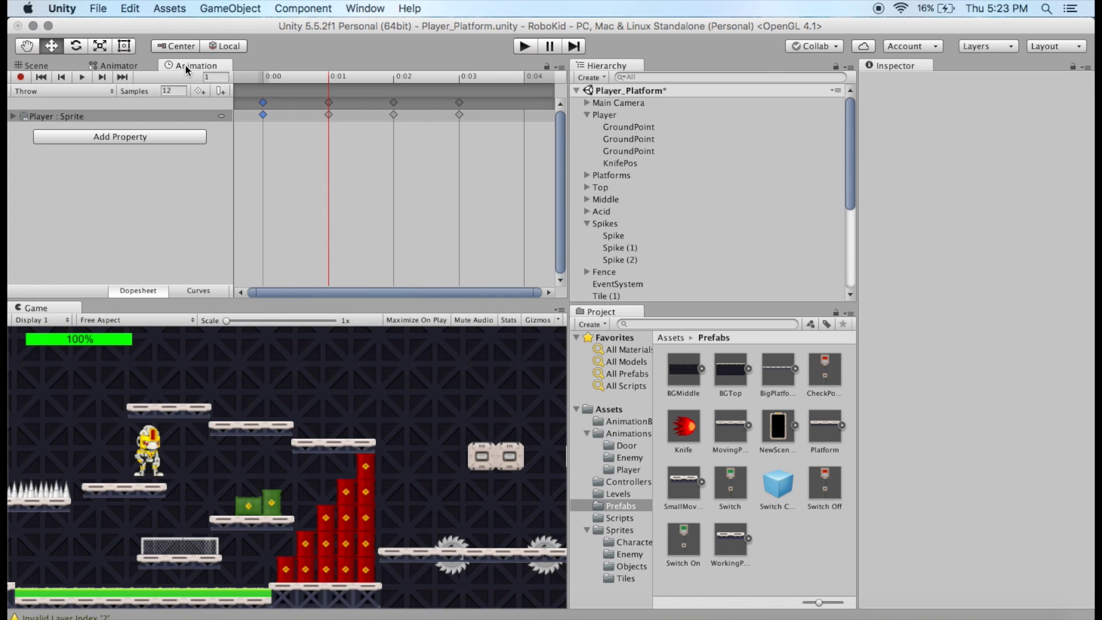
{"action": "left_click", "coordinate": [366, 9]}
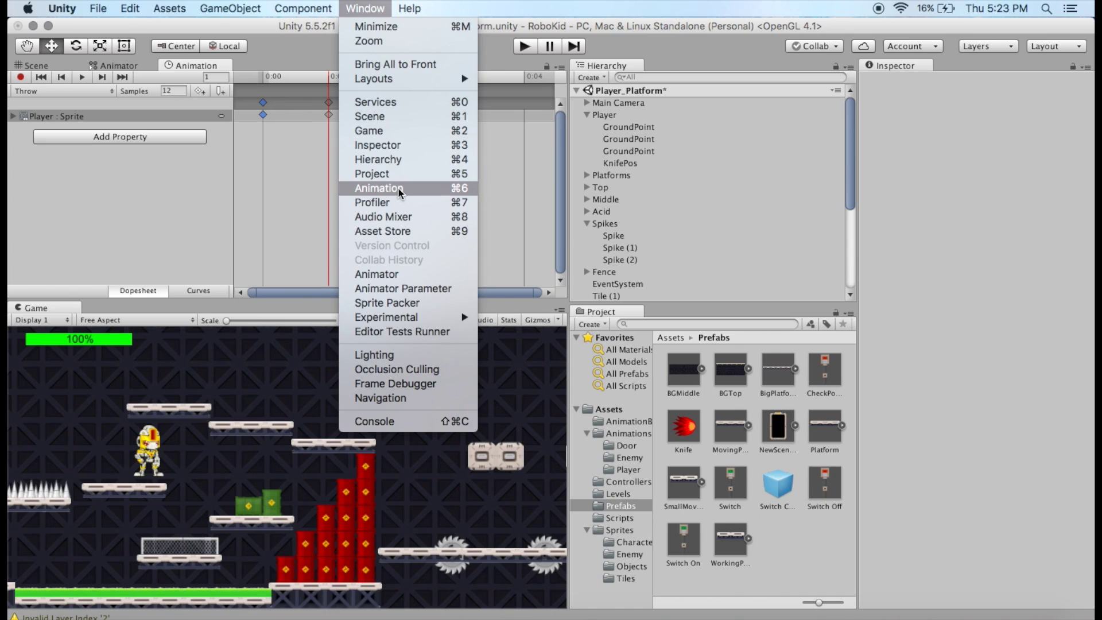
{"action": "left_click", "coordinate": [264, 57]}
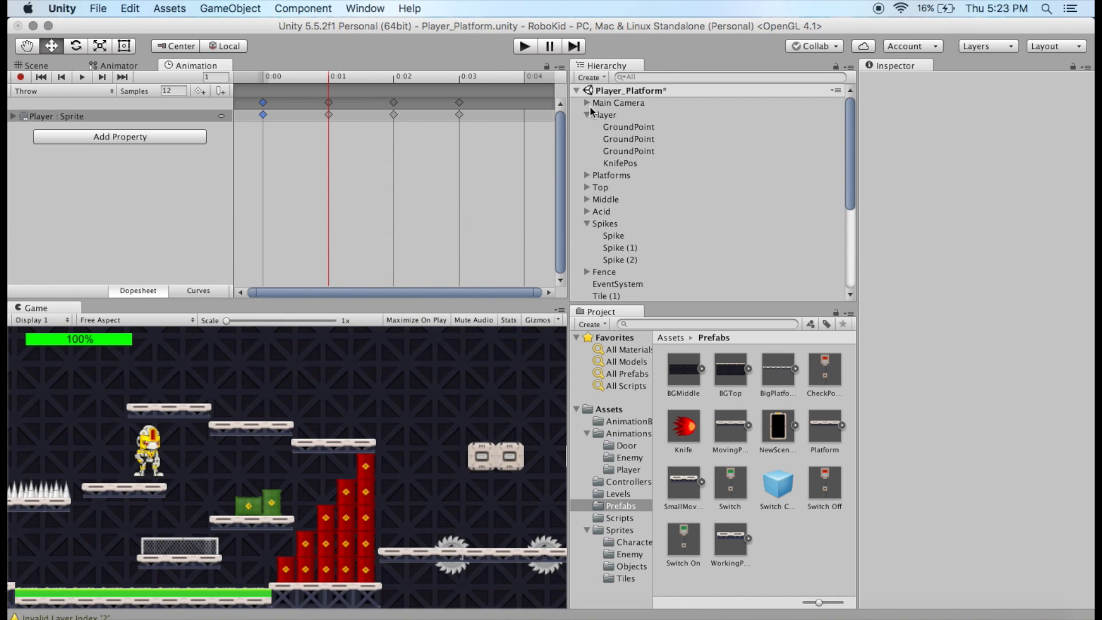
{"action": "left_click", "coordinate": [608, 116]}
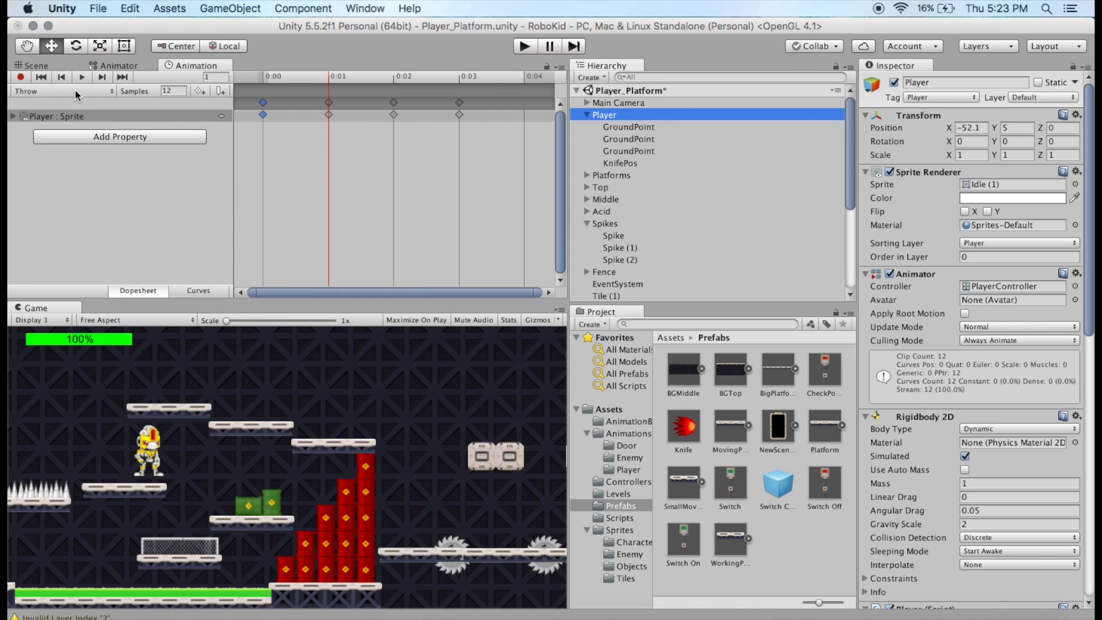
{"action": "left_click", "coordinate": [47, 91]}
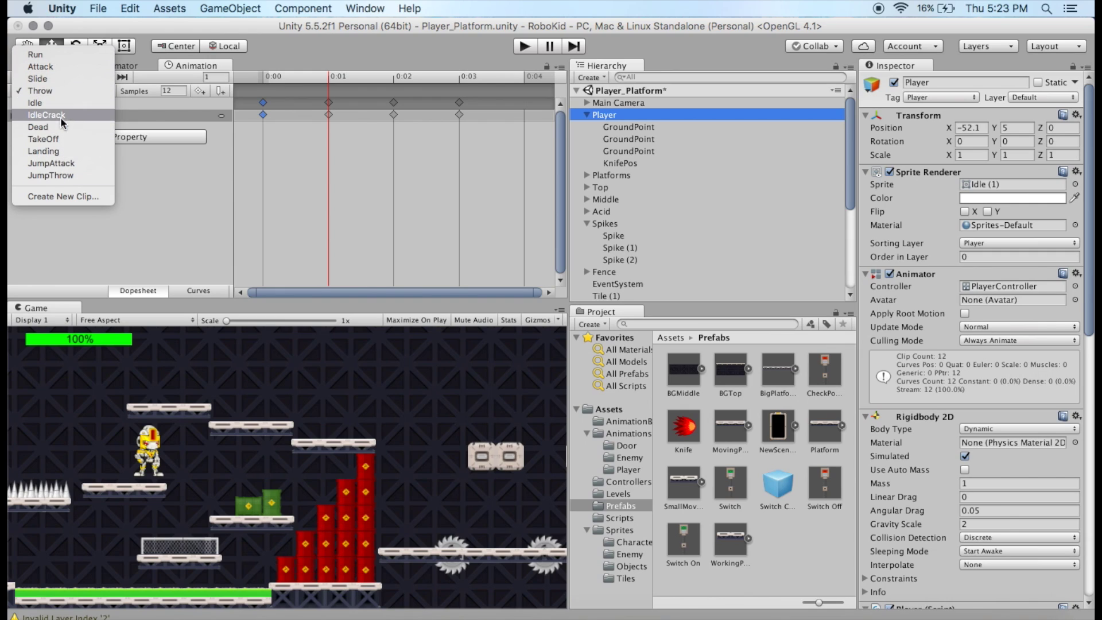
{"action": "left_click", "coordinate": [46, 90]}
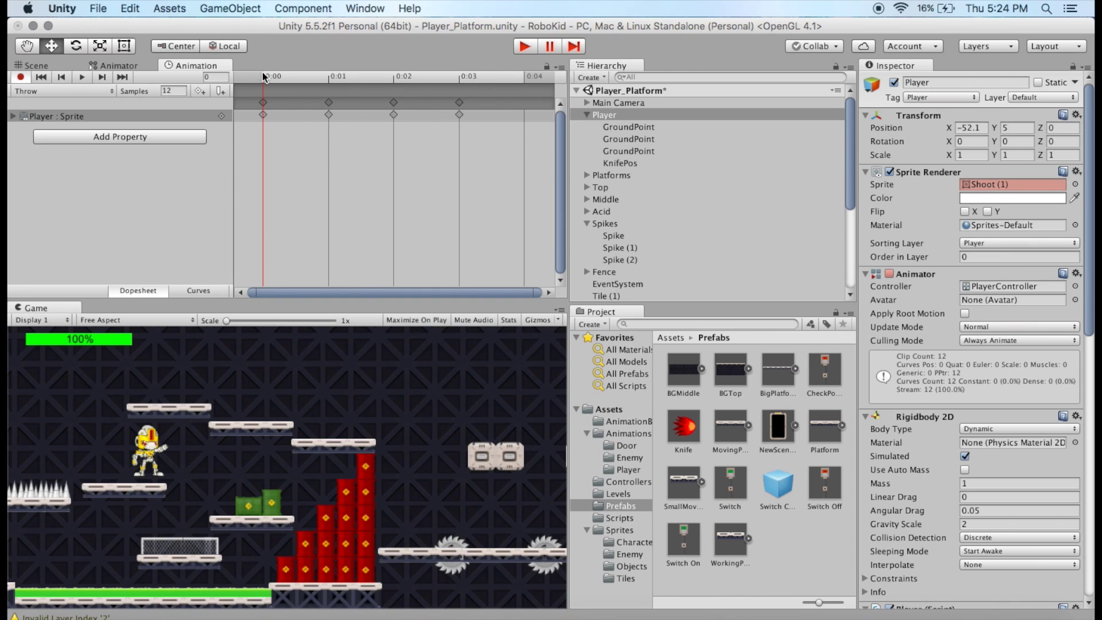
{"action": "left_click_drag", "start_coordinate": [270, 79], "coordinate": [333, 78]}
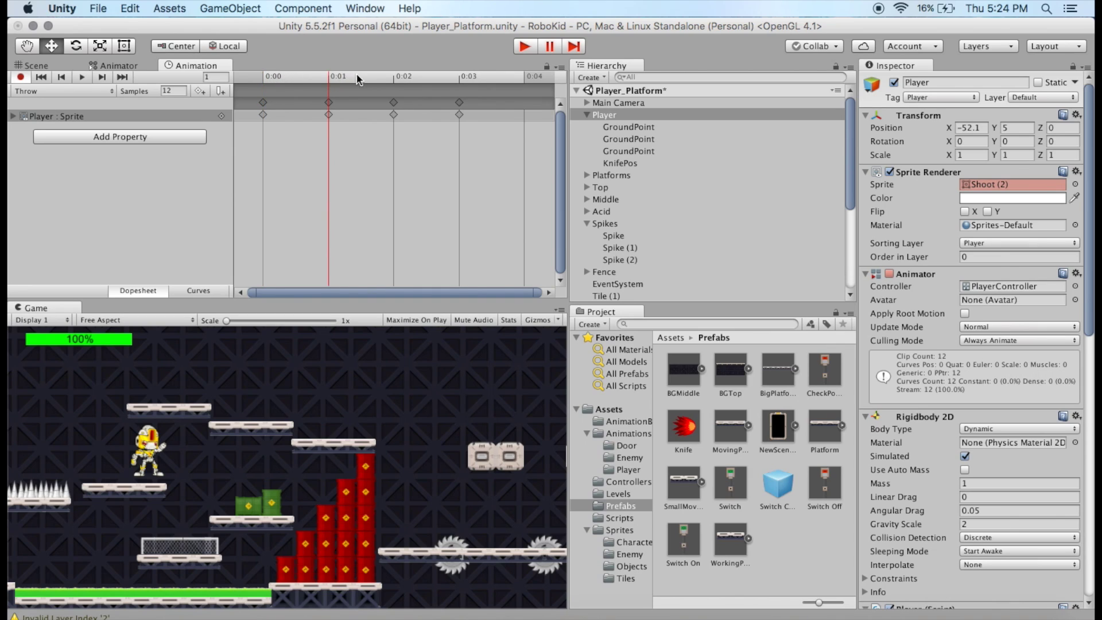
{"action": "left_click_drag", "start_coordinate": [357, 79], "coordinate": [386, 82]}
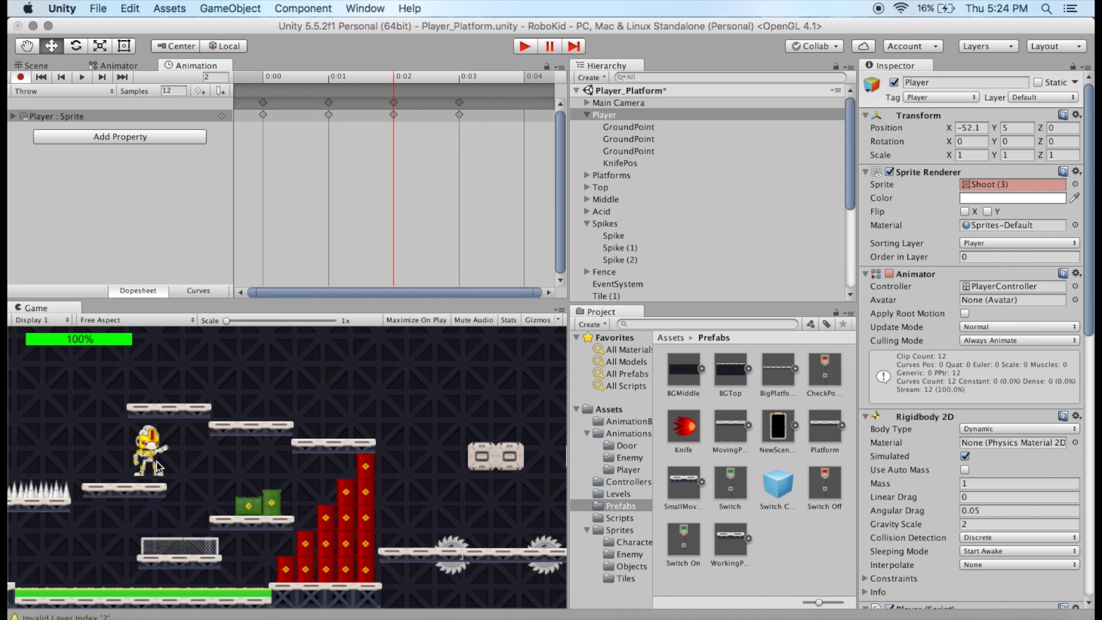
{"action": "scroll", "coordinate": [158, 468], "scroll_direction": "up", "scroll_amount": 8}
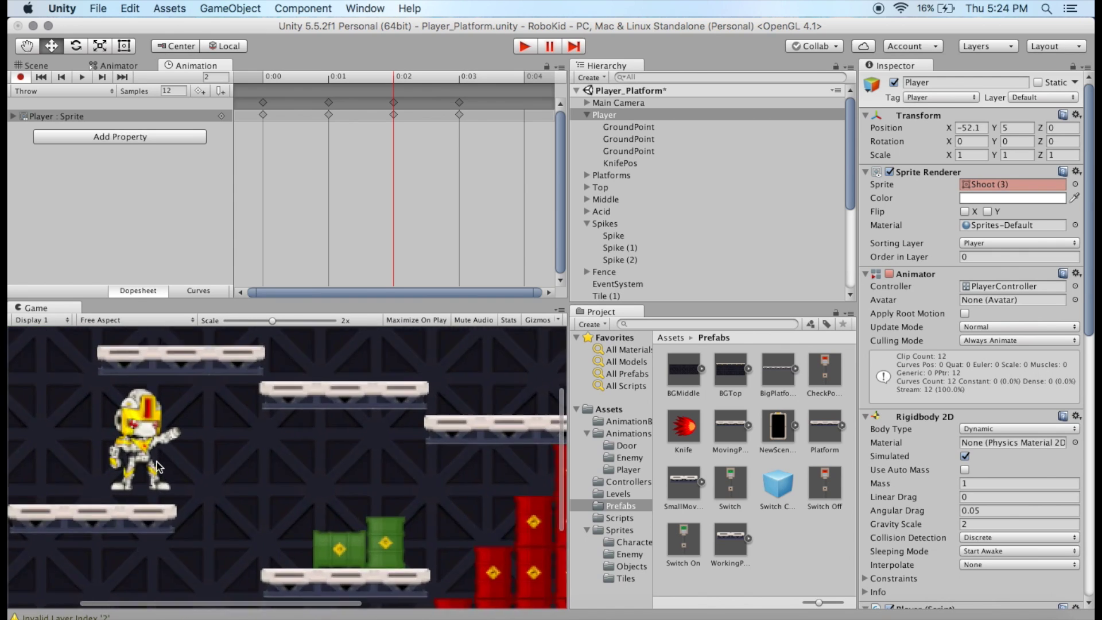
{"action": "scroll", "coordinate": [156, 461], "scroll_direction": "up", "scroll_amount": 1}
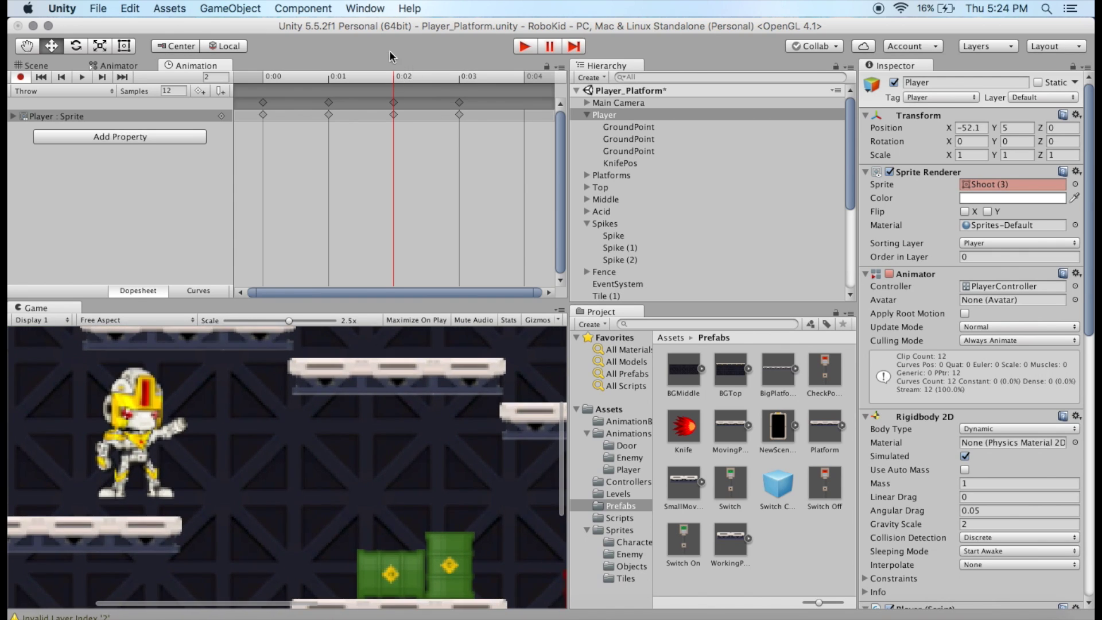
{"action": "left_click_drag", "start_coordinate": [402, 79], "coordinate": [497, 80]}
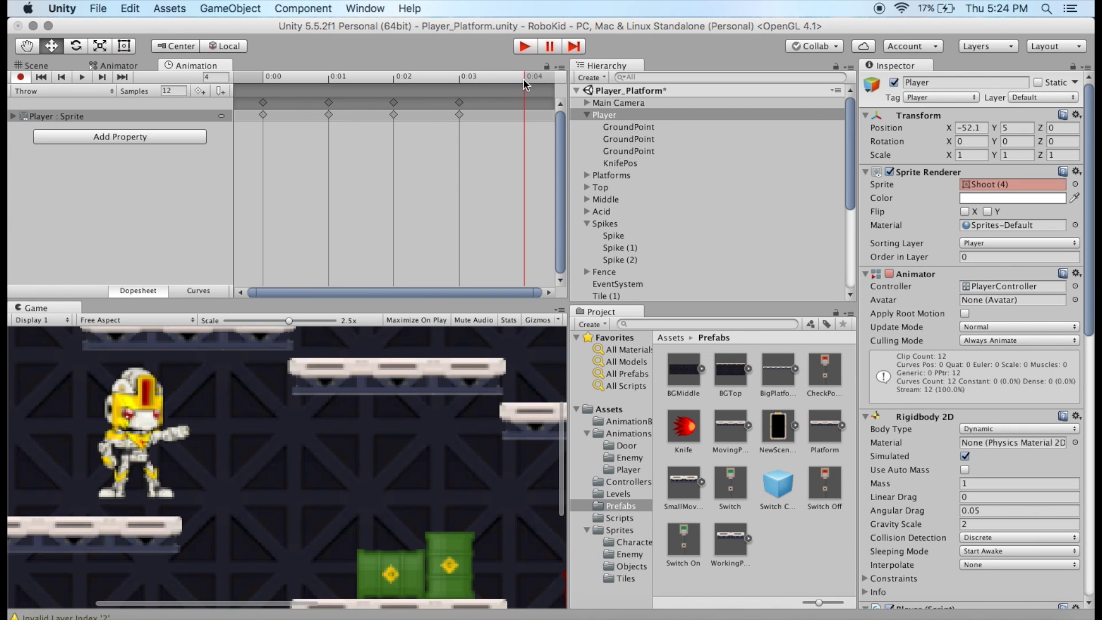
{"action": "left_click_drag", "start_coordinate": [500, 78], "coordinate": [267, 78]}
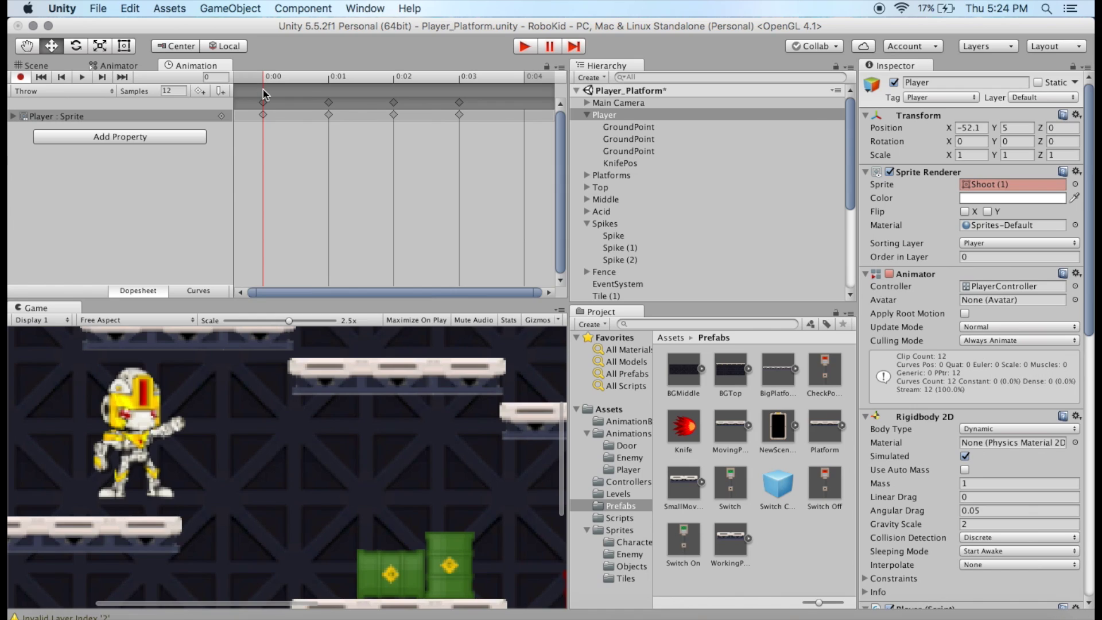
Add an animation event at frame 0 of Throw calling ThrowKnife (int).
{"action": "left_click", "coordinate": [219, 92]}
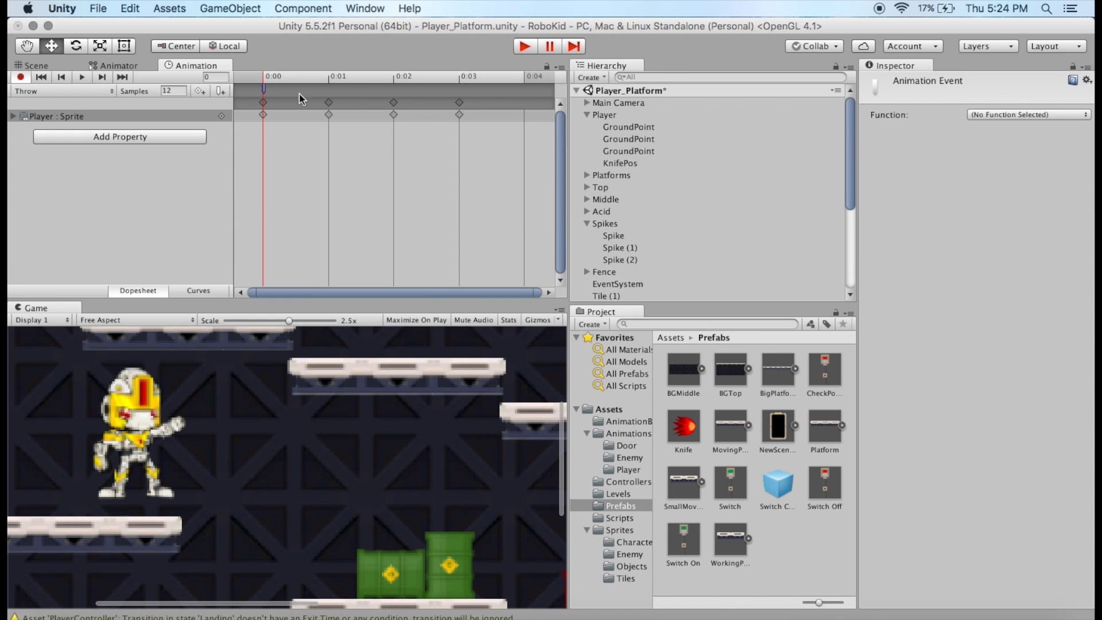
{"action": "left_click", "coordinate": [1029, 114]}
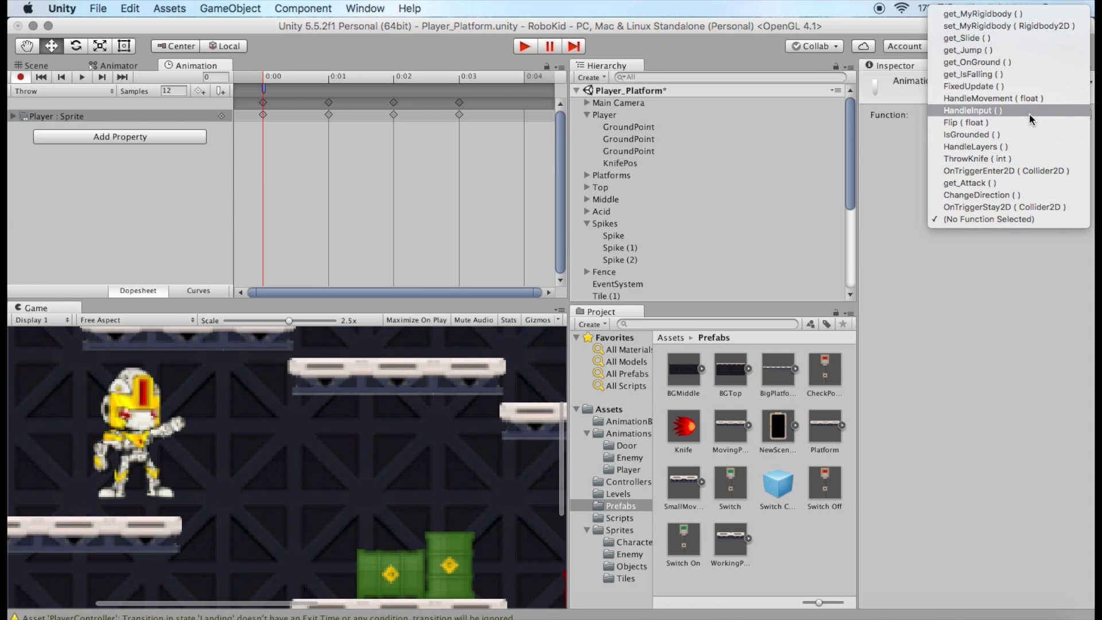
{"action": "left_click", "coordinate": [981, 160]}
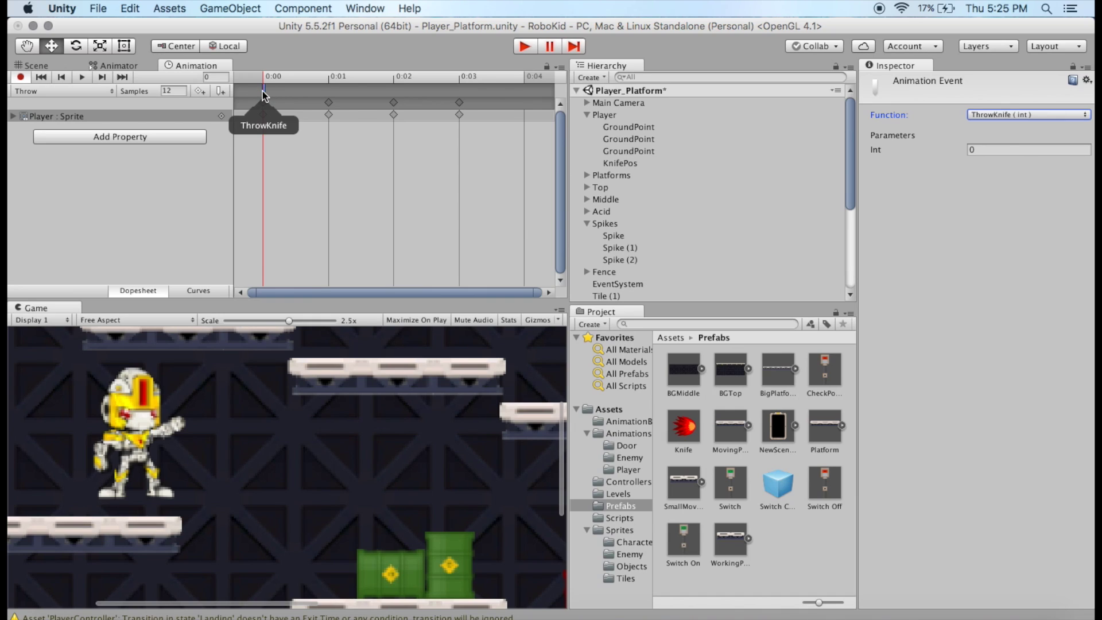
{"action": "left_click", "coordinate": [524, 47]}
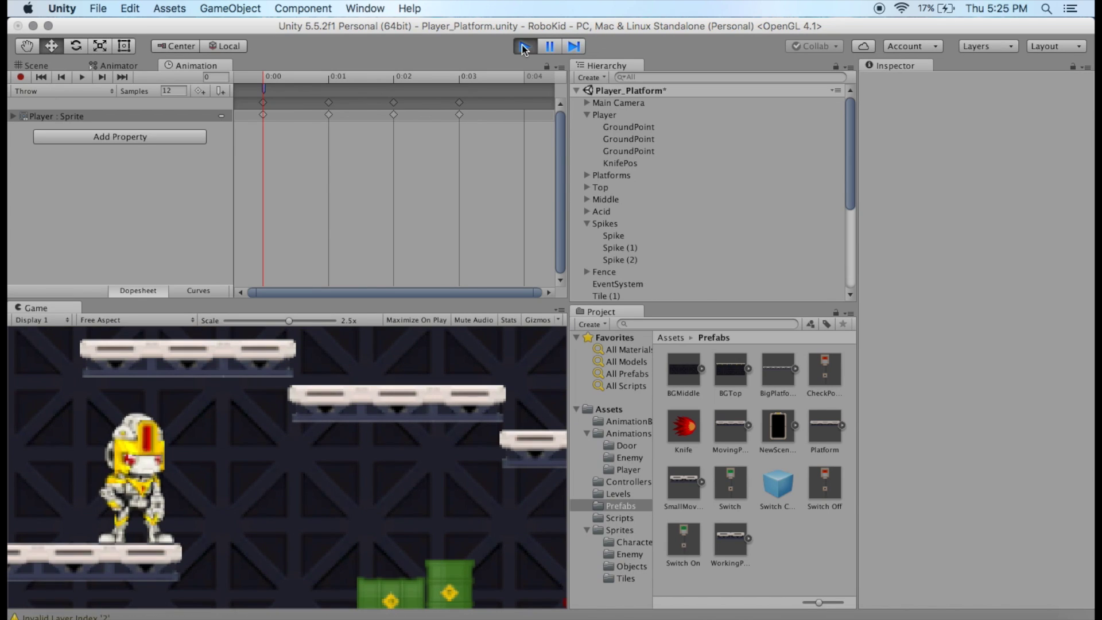
{"action": "key", "text": "ctrl"}
{"action": "key", "text": "ctrl"}
{"action": "key", "text": "ctrl"}
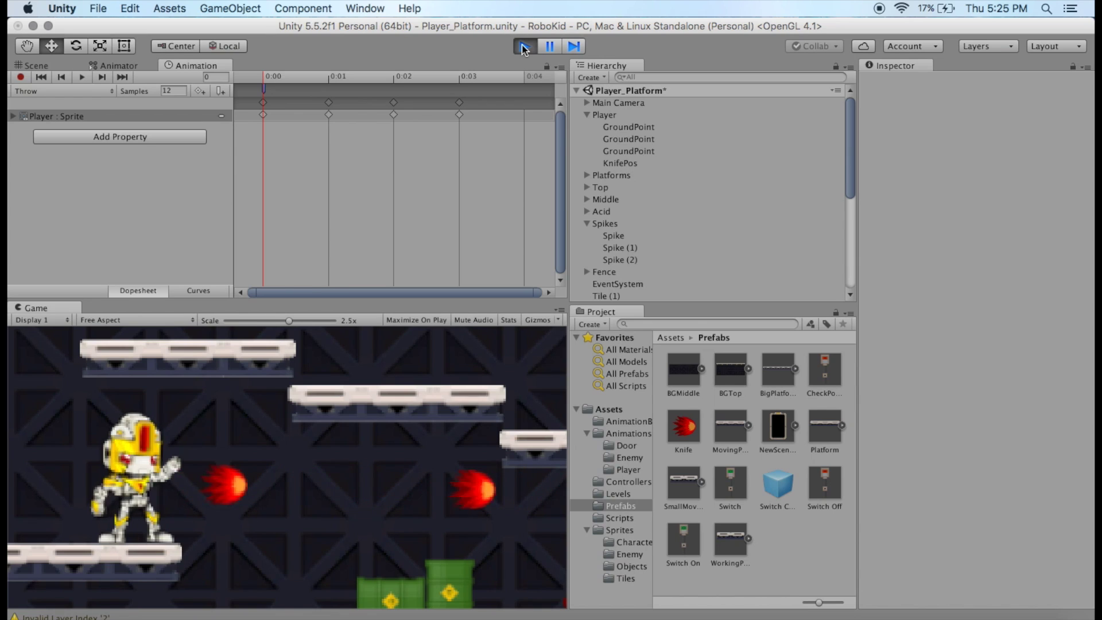
{"action": "key", "text": "ctrl"}
{"action": "key", "text": "ctrl"}
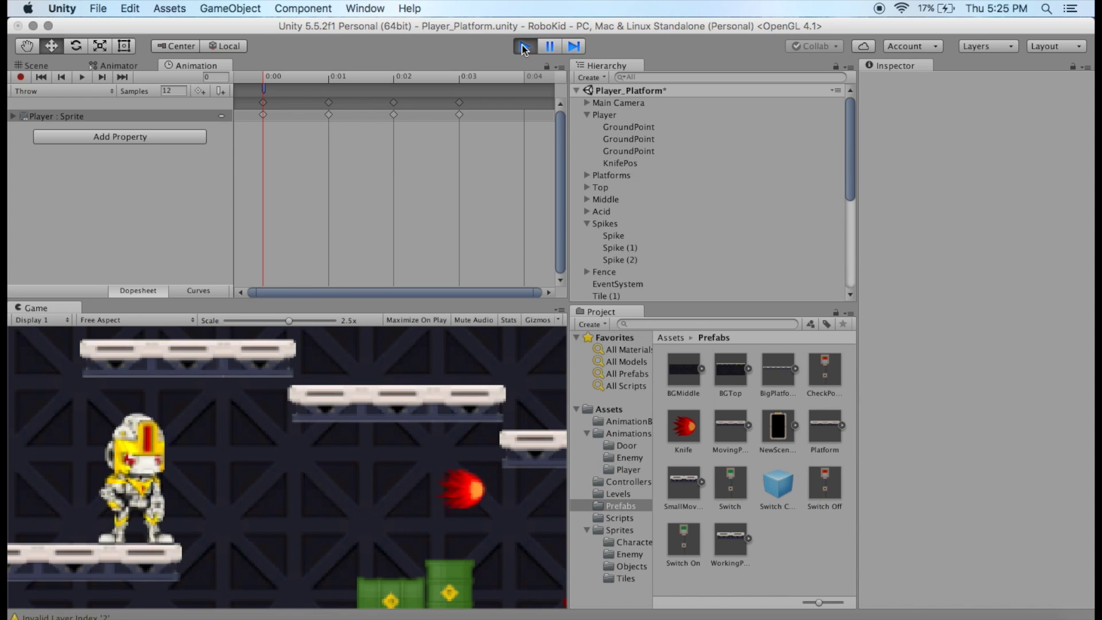
{"action": "key", "text": "ctrl"}
{"action": "key", "text": "ctrl"}
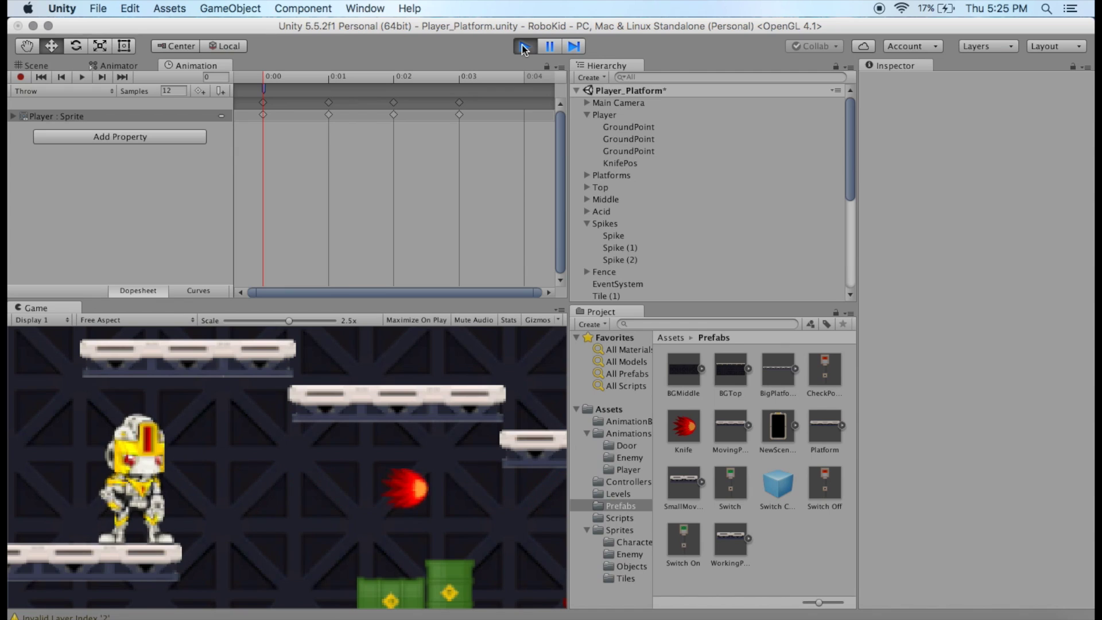
{"action": "key", "text": "ctrl"}
{"action": "key", "text": "ctrl"}
{"action": "key", "text": "ctrl"}
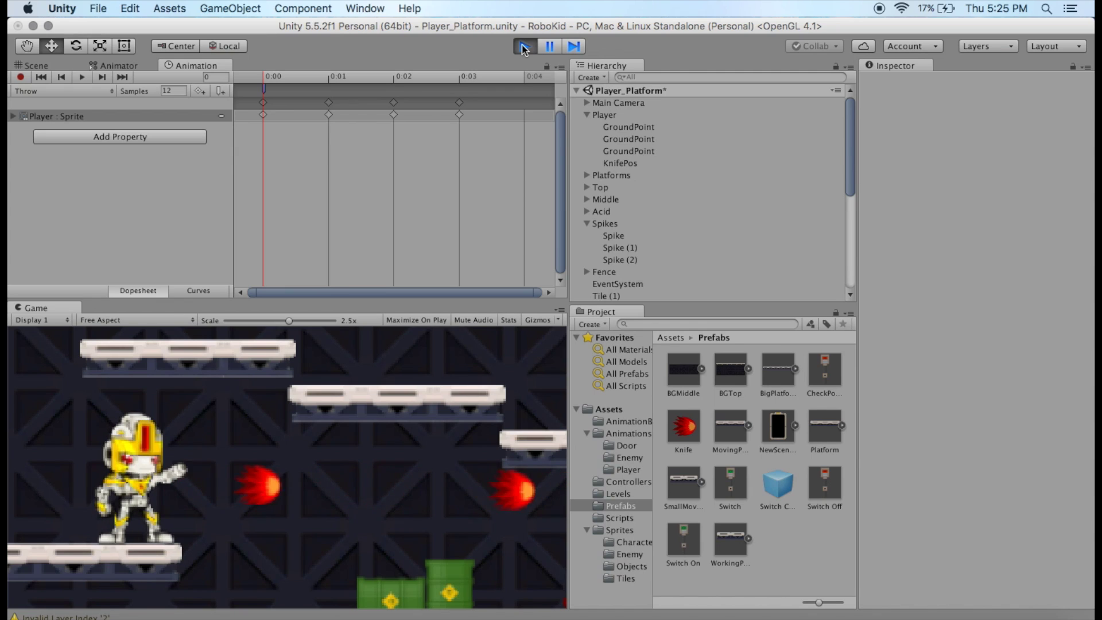
{"action": "key", "text": "ctrl"}
{"action": "key", "text": "ctrl"}
{"action": "key", "text": "ctrl"}
{"action": "key", "text": "ctrl"}
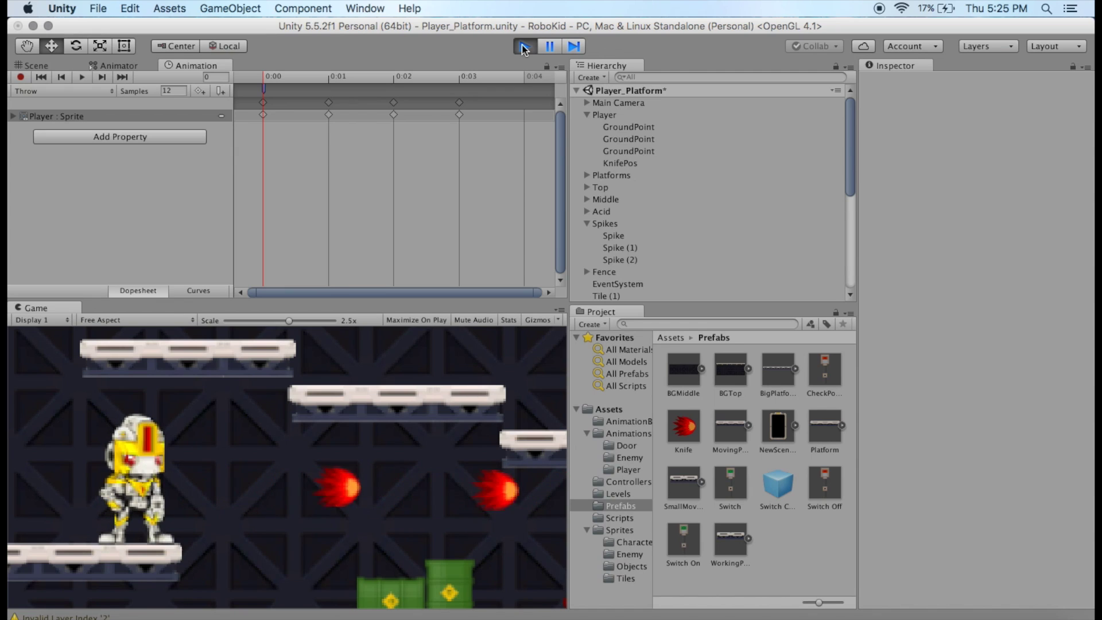
{"action": "key", "text": "ctrl"}
{"action": "key", "text": "ctrl"}
{"action": "key", "text": "ctrl"}
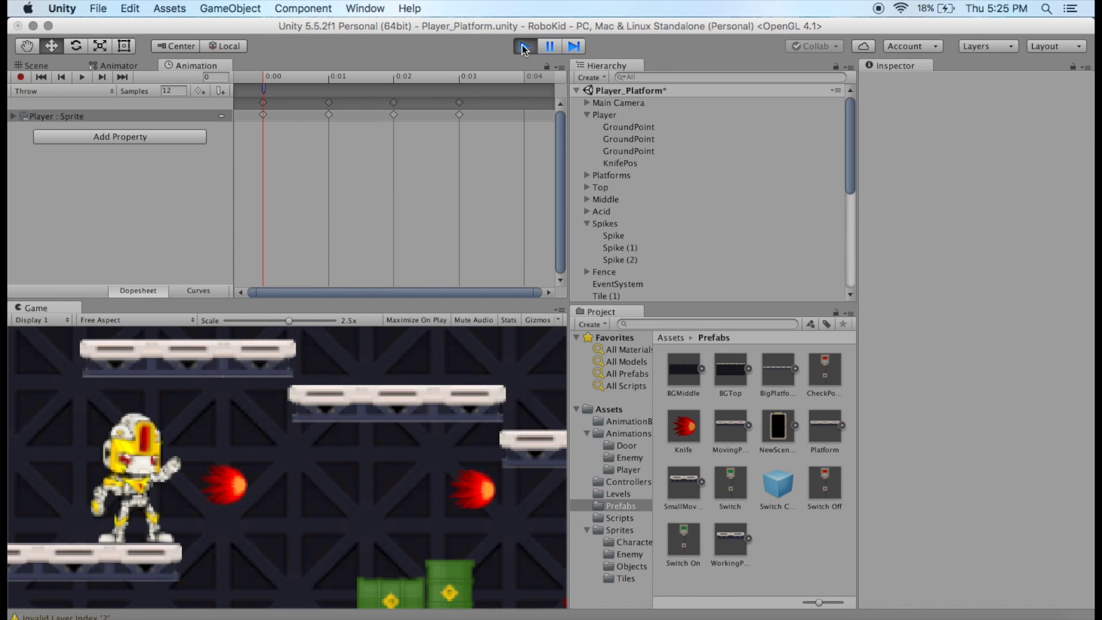
{"action": "key", "text": "ctrl"}
{"action": "key", "text": "ctrl"}
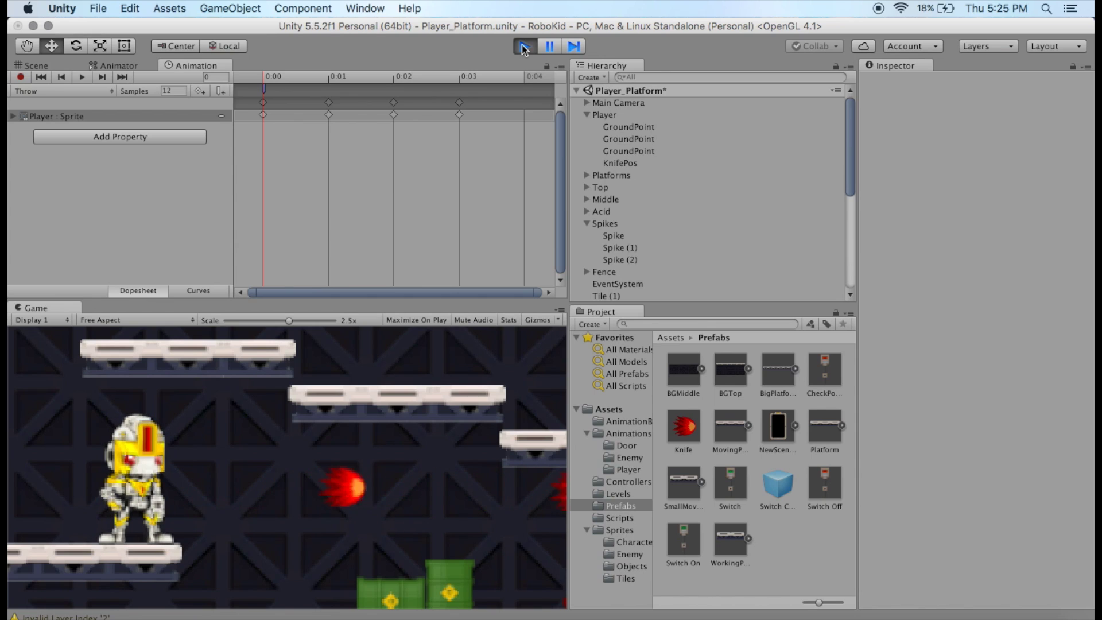
{"action": "key", "text": "ctrl"}
{"action": "key", "text": "ctrl"}
{"action": "key", "text": "ctrl"}
{"action": "key", "text": "ctrl"}
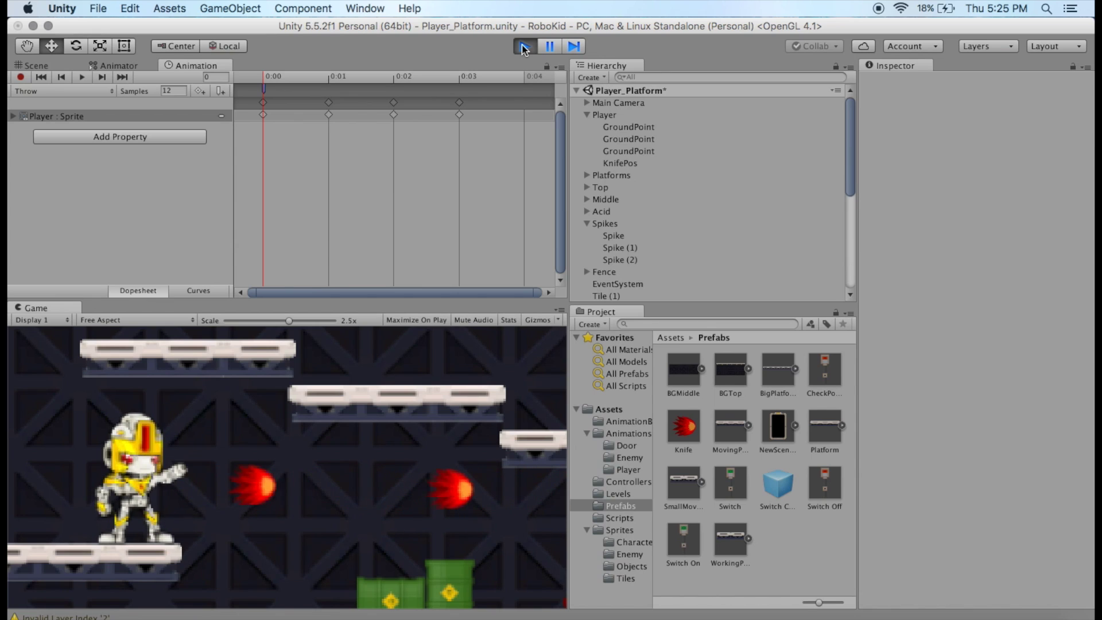
{"action": "key", "text": "ctrl"}
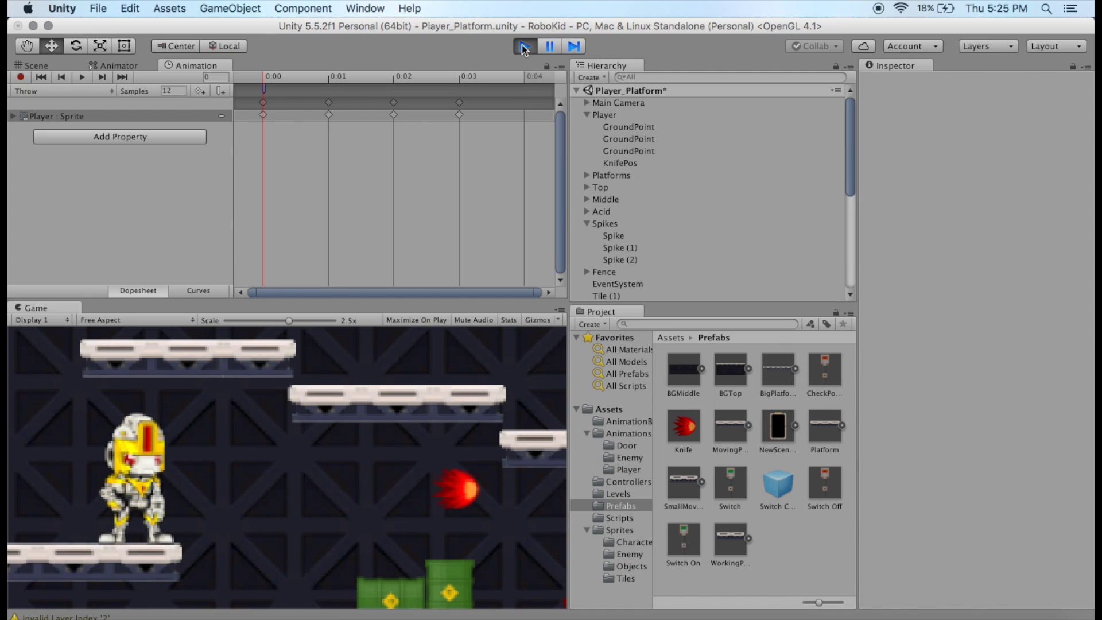
{"action": "left_click", "coordinate": [525, 47]}
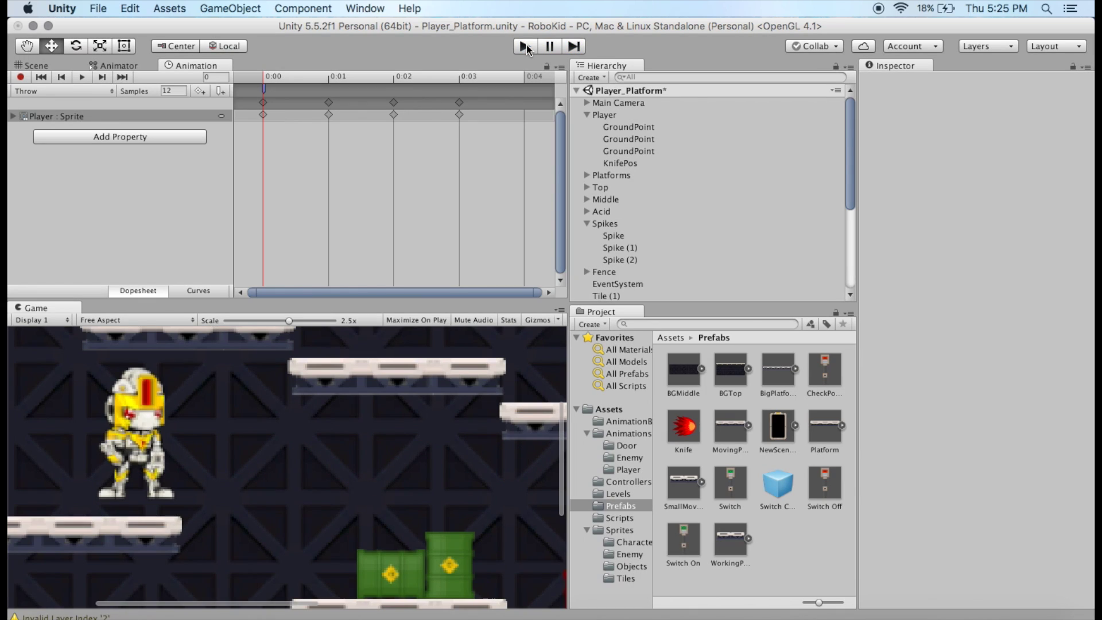
{"action": "left_click", "coordinate": [36, 65]}
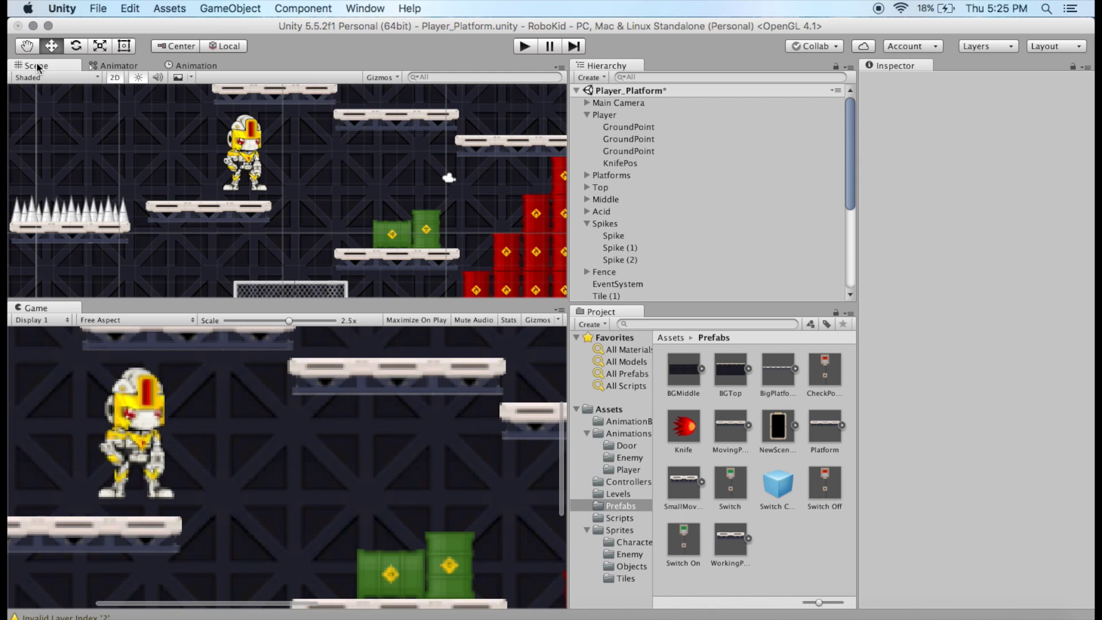
Move KnifePos to X 1.88, Y -0.14 in front of the gun, then run the game.
{"action": "left_click", "coordinate": [624, 161]}
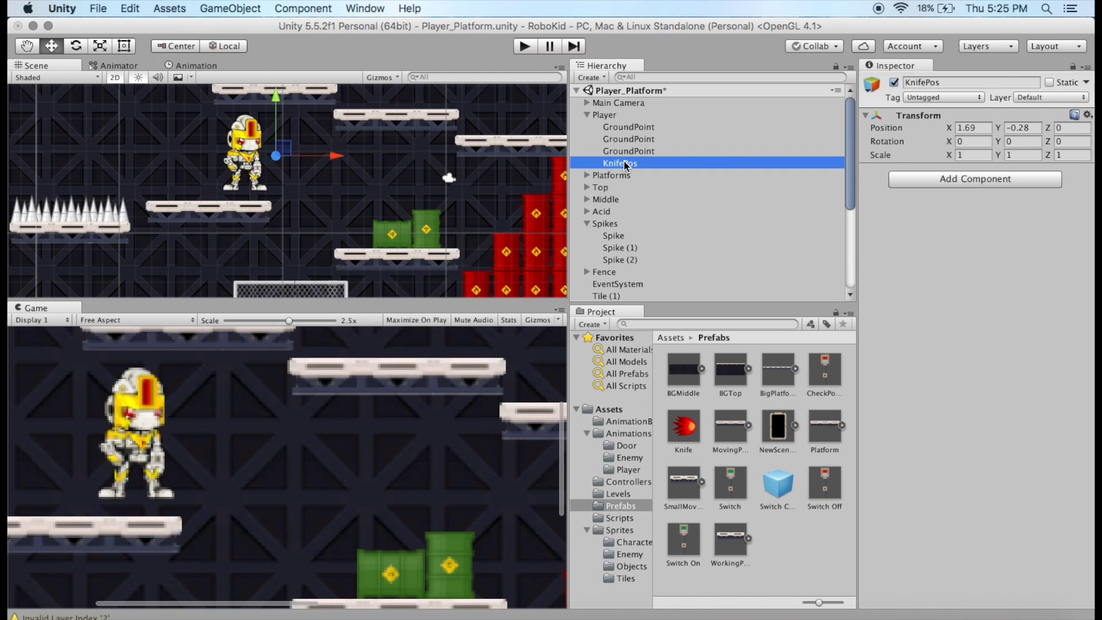
{"action": "left_click", "coordinate": [276, 108]}
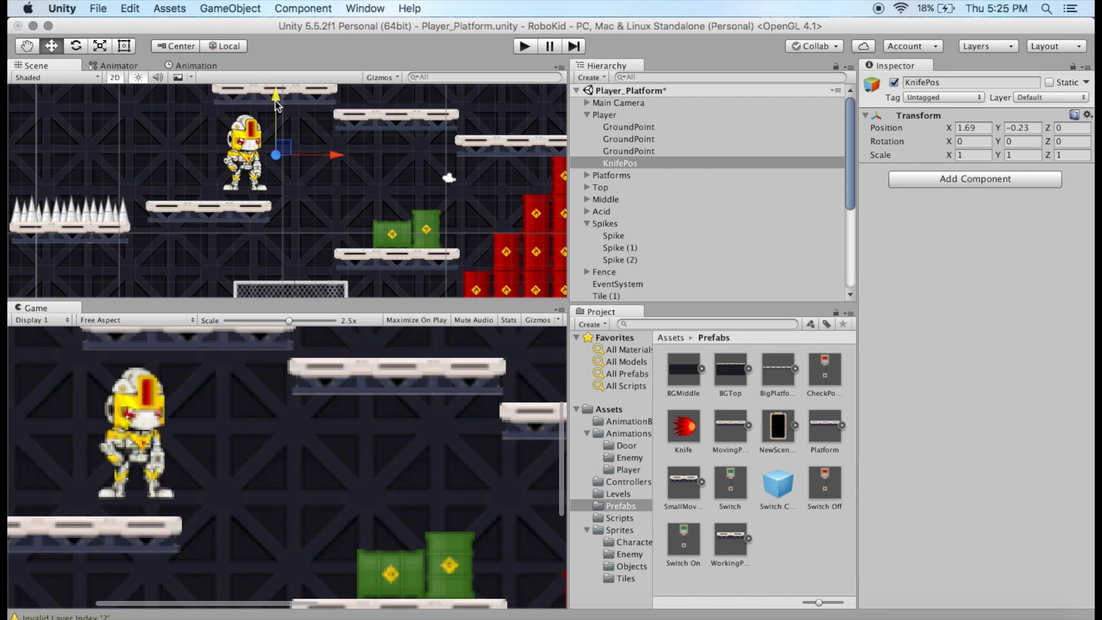
{"action": "left_click_drag", "start_coordinate": [275, 101], "coordinate": [275, 98]}
{"action": "left_click_drag", "start_coordinate": [315, 152], "coordinate": [321, 156]}
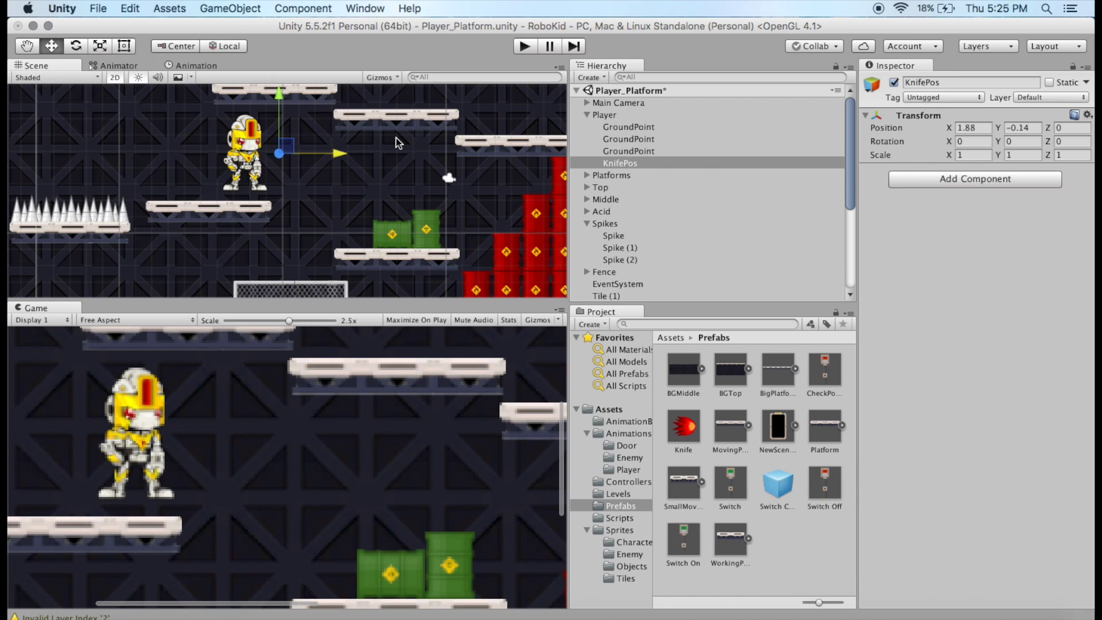
{"action": "left_click", "coordinate": [528, 48]}
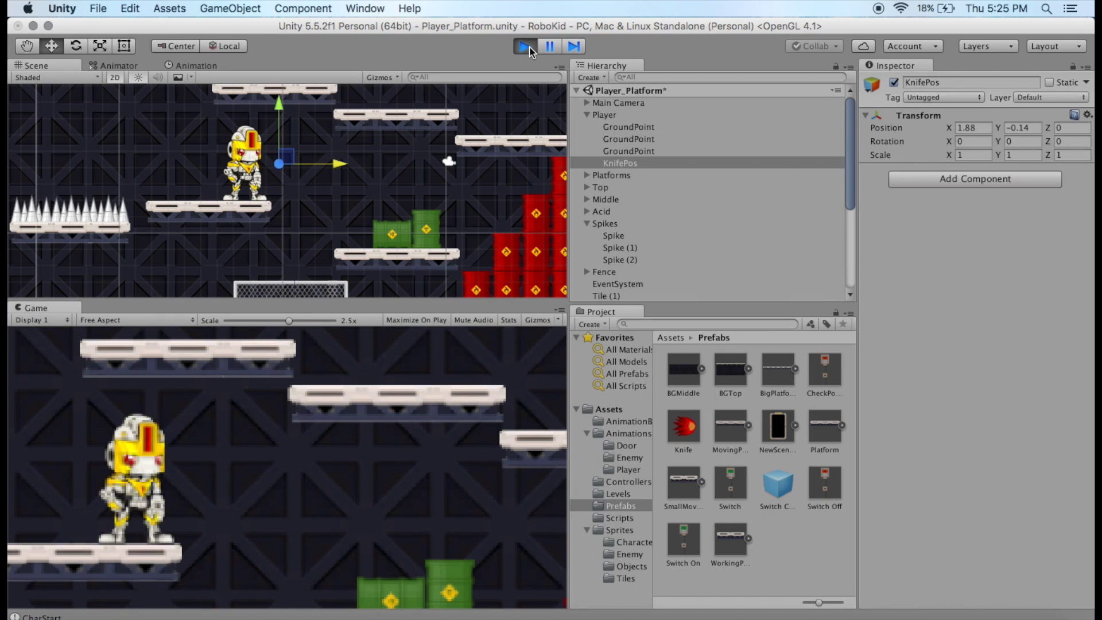
{"action": "key", "text": "ctrl"}
{"action": "key", "text": "ctrl"}
{"action": "key", "text": "ctrl"}
{"action": "key", "text": "ctrl"}
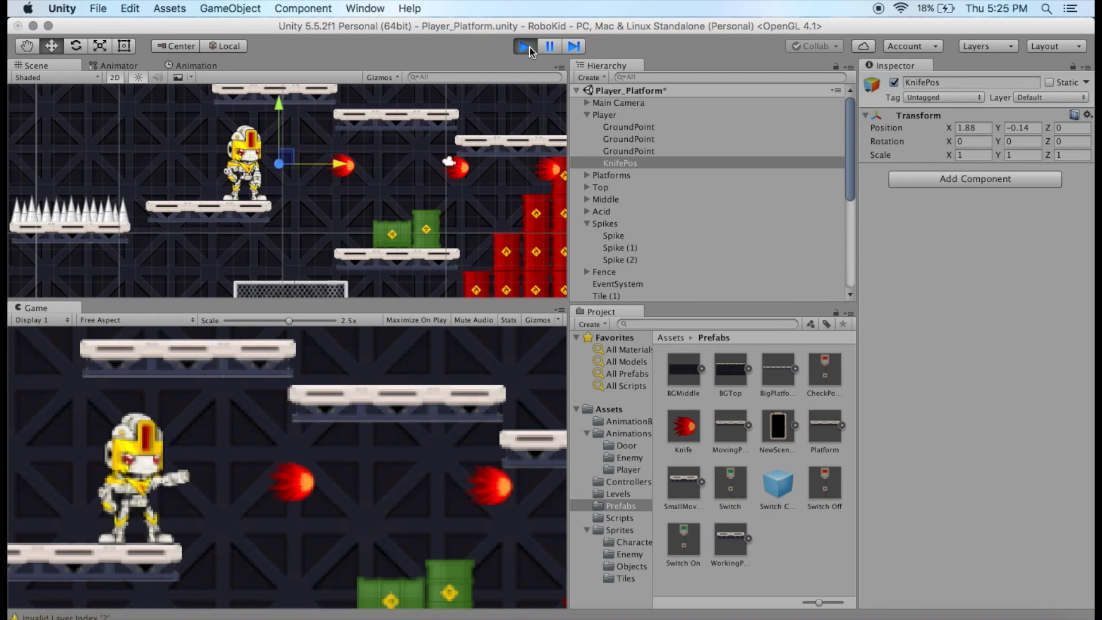
{"action": "key", "text": "ctrl"}
{"action": "key", "text": "ctrl"}
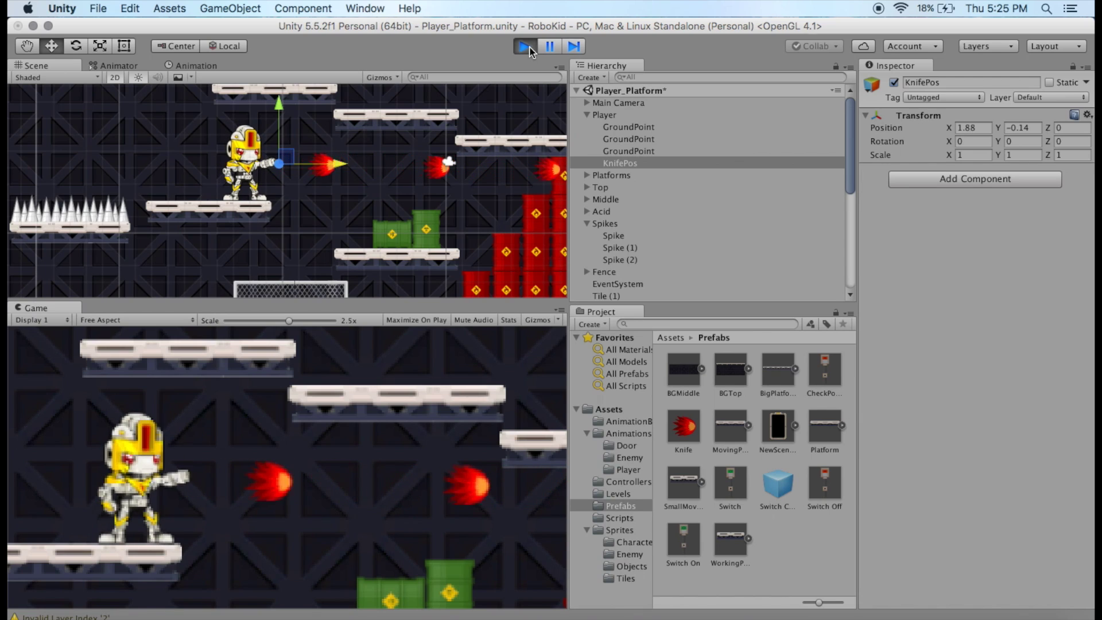
{"action": "key", "text": "ctrl"}
{"action": "key", "text": "ctrl"}
{"action": "key", "text": "ctrl"}
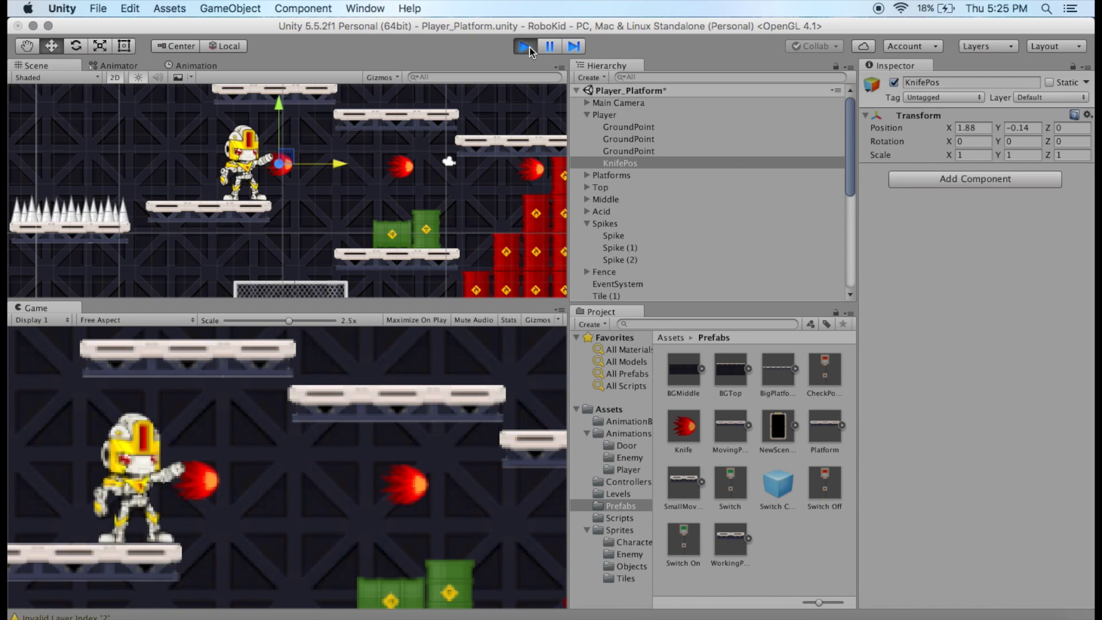
{"action": "key", "text": "ctrl"}
{"action": "key", "text": "ctrl"}
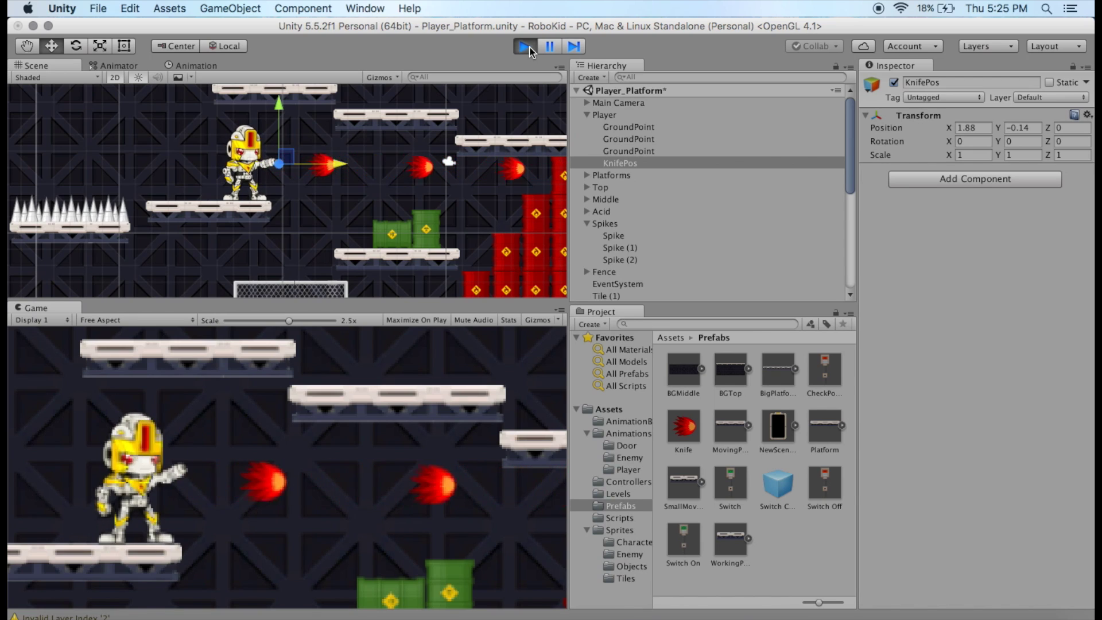
{"action": "key", "text": "ctrl"}
{"action": "key", "text": "ctrl"}
{"action": "key", "text": "ctrl"}
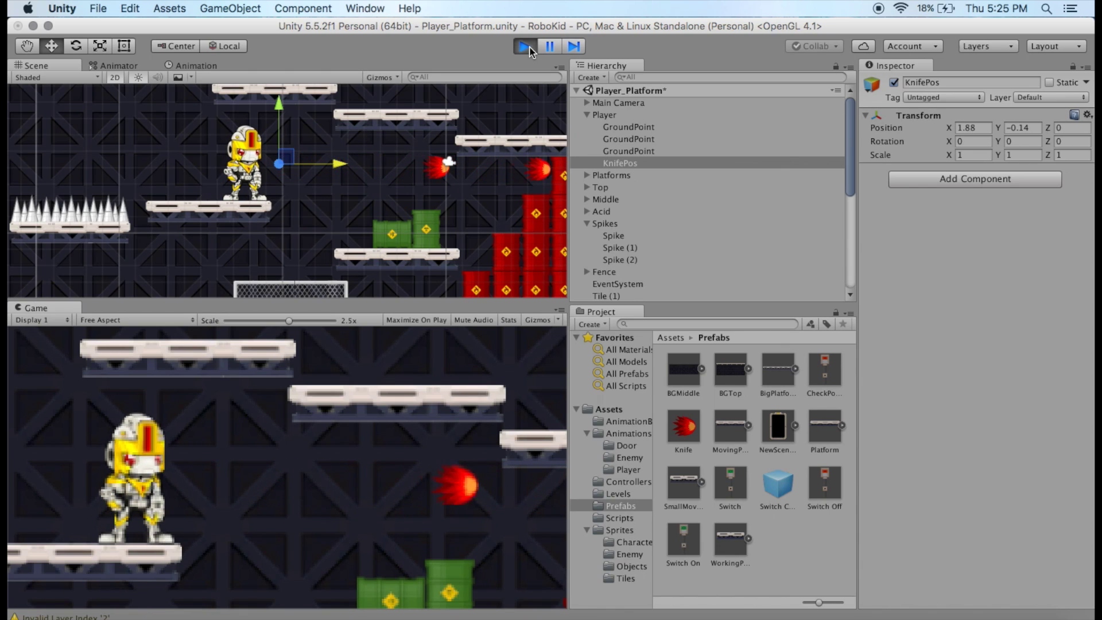
{"action": "key", "text": "ctrl"}
{"action": "key", "text": "ctrl"}
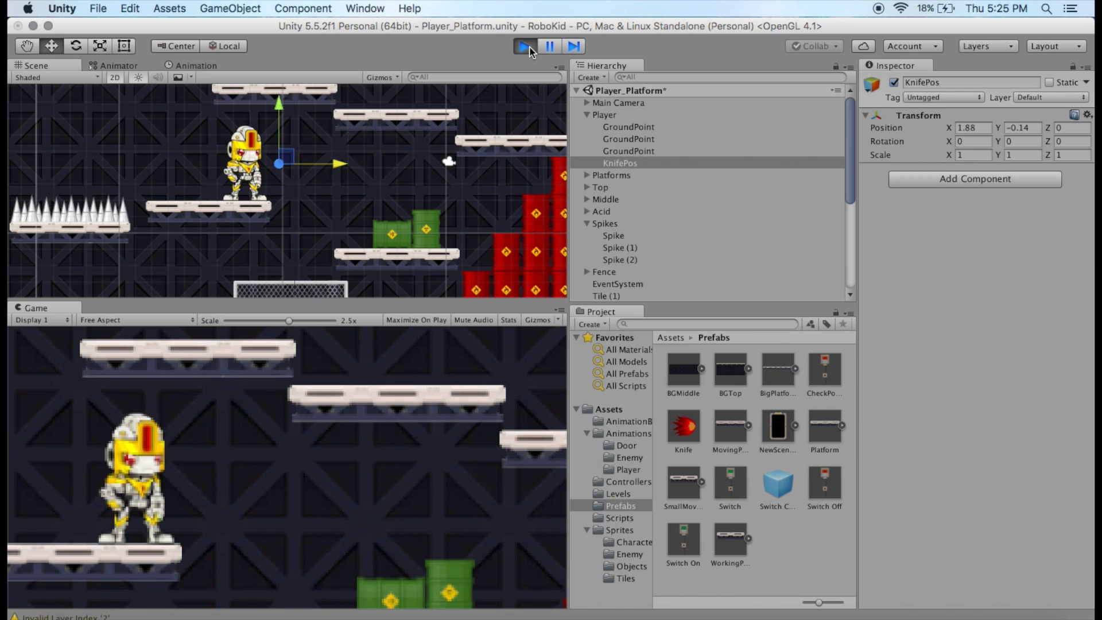
{"action": "key", "text": "ctrl"}
{"action": "key", "text": "ctrl"}
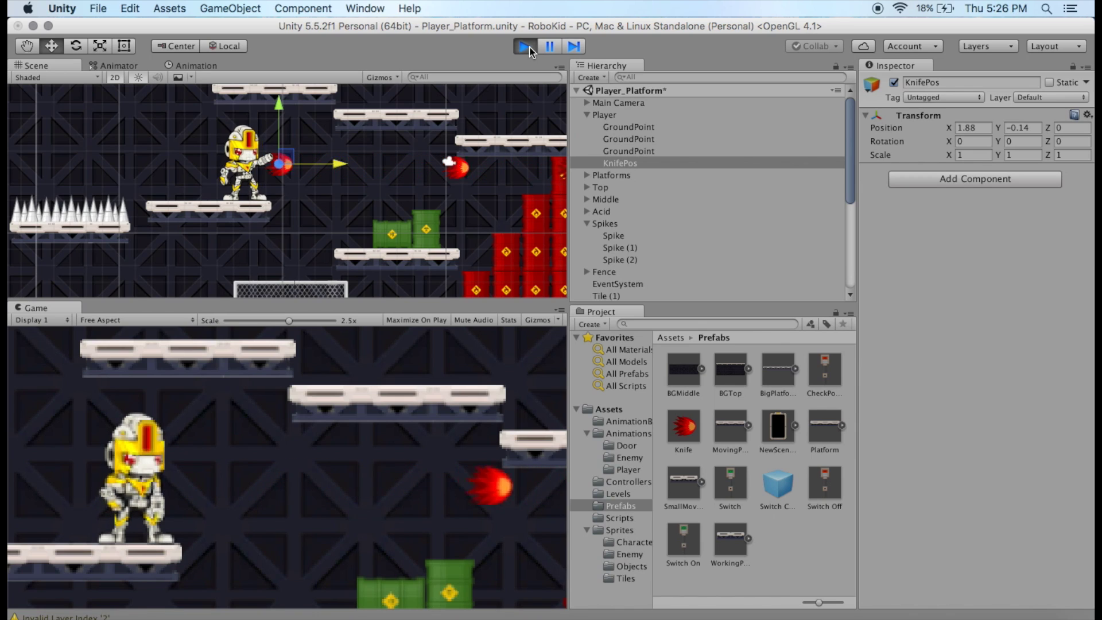
{"action": "key", "text": "ctrl"}
{"action": "key", "text": "ctrl"}
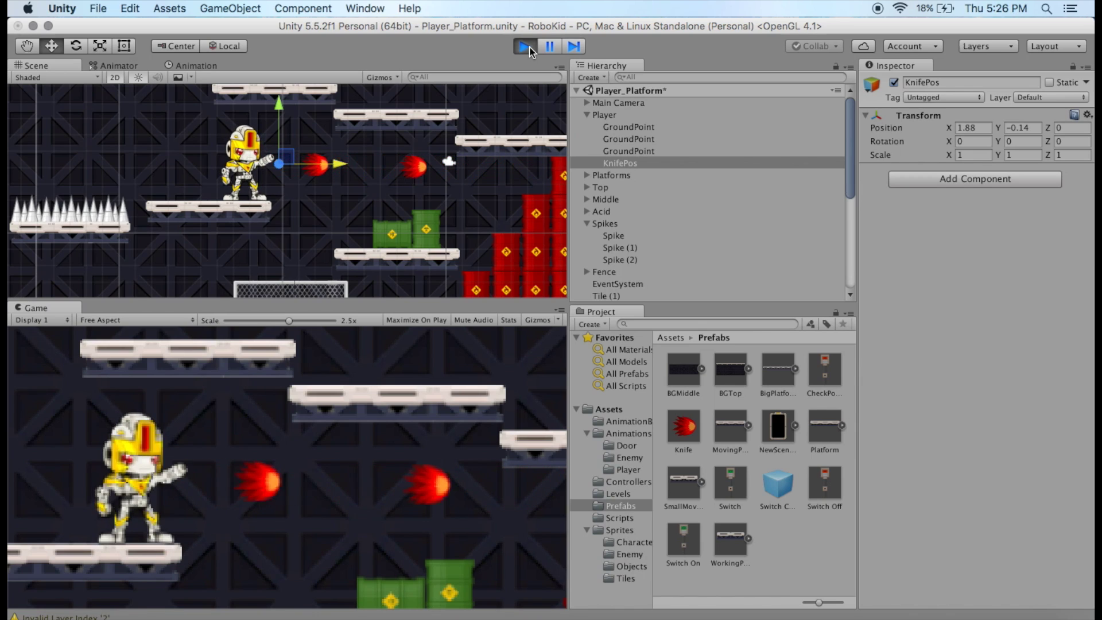
{"action": "key", "text": "ctrl"}
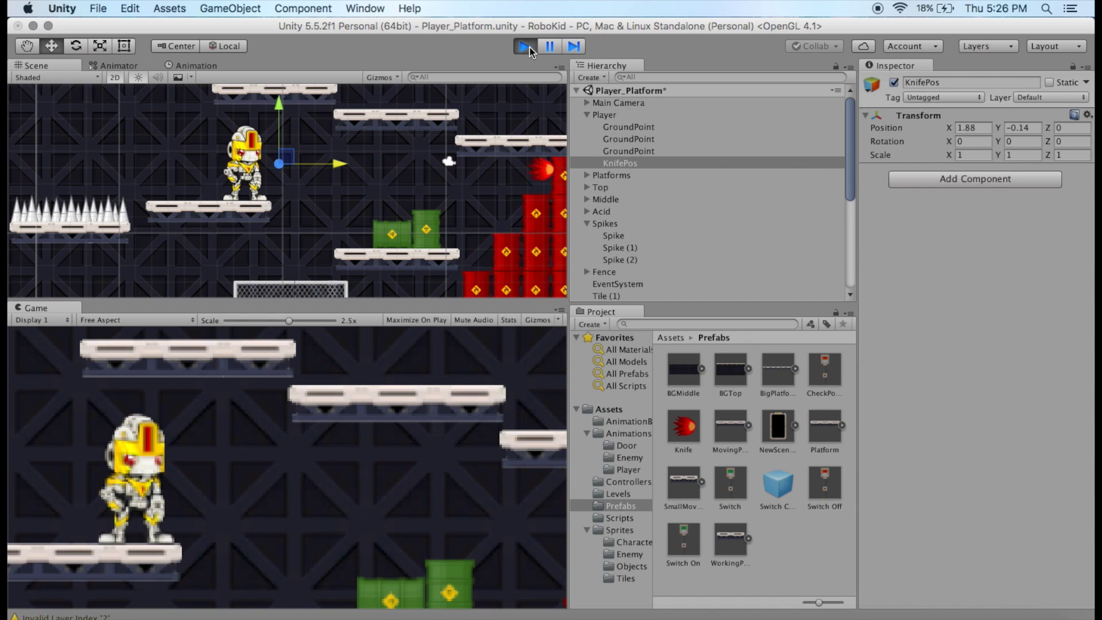
{"action": "key", "text": "space"}
{"action": "key", "text": "ctrl"}
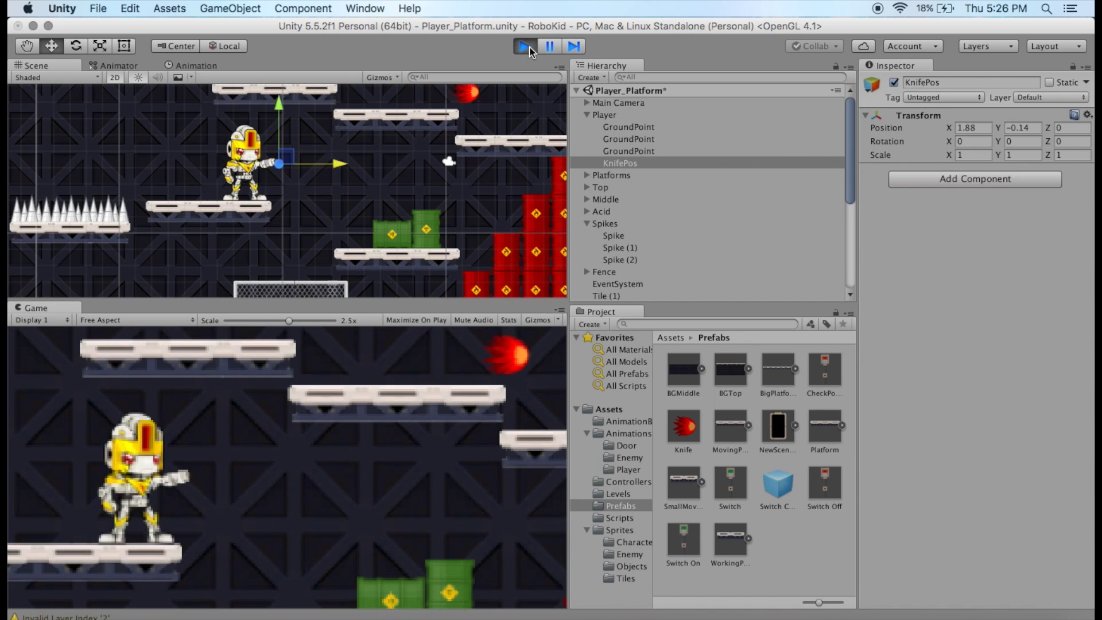
{"action": "key", "text": "space"}
{"action": "key", "text": "ctrl"}
{"action": "key", "text": "space"}
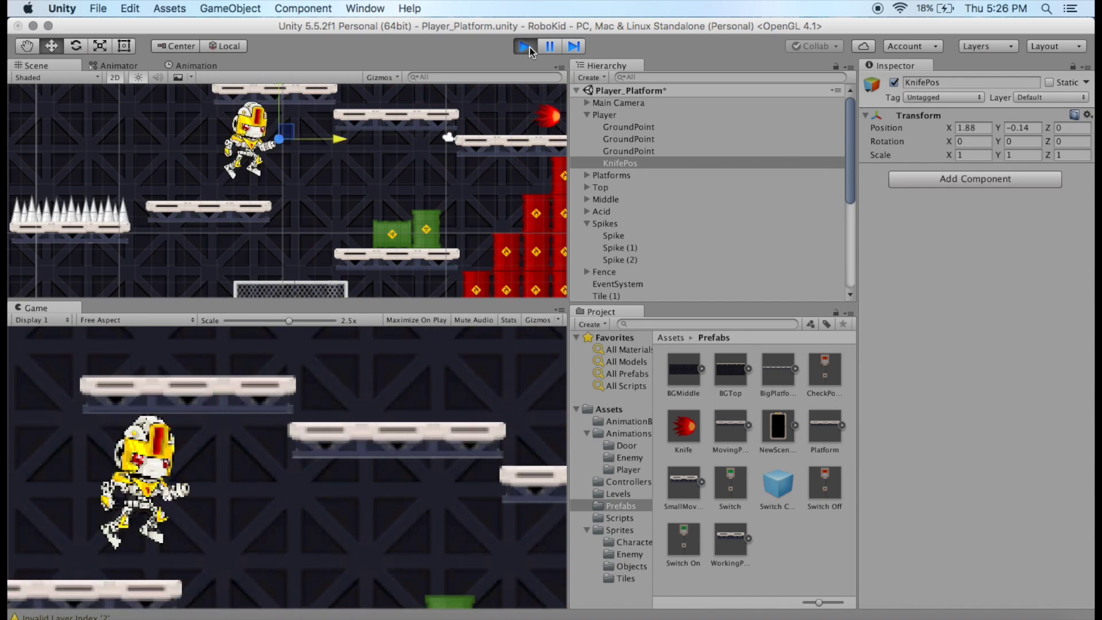
{"action": "key", "text": "ctrl"}
{"action": "key", "text": "space"}
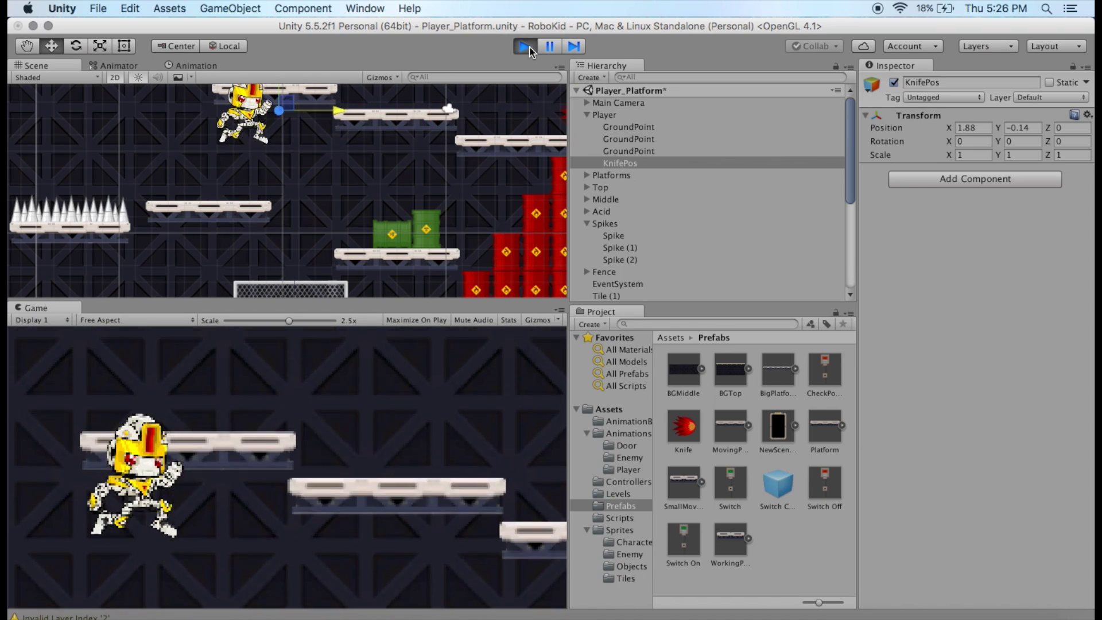
{"action": "key", "text": "ctrl"}
{"action": "key", "text": "space"}
{"action": "key", "text": "ctrl"}
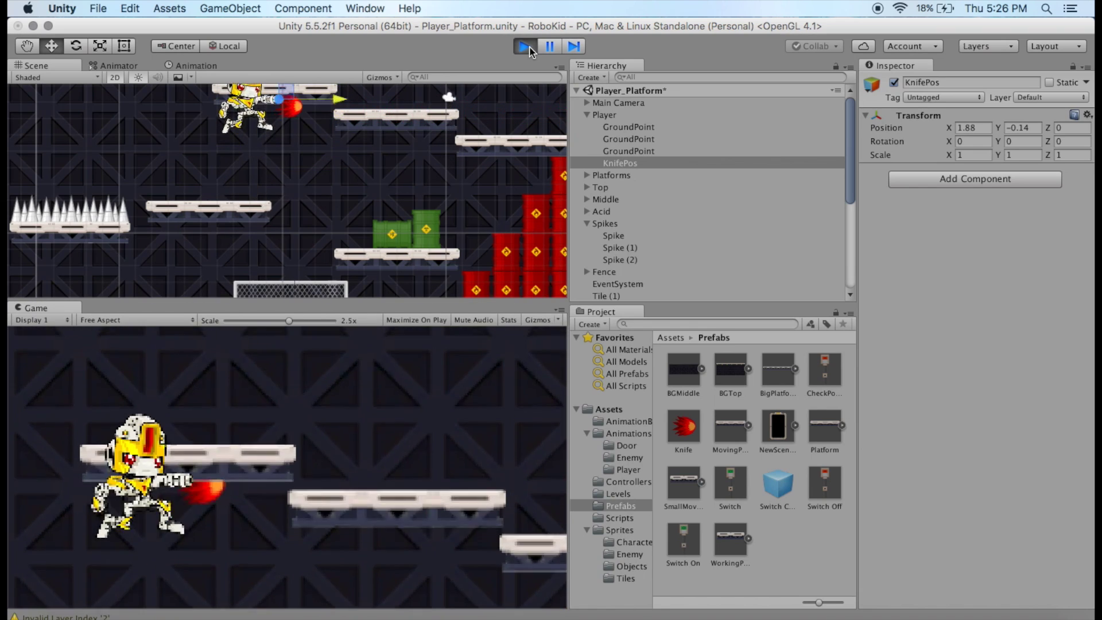
{"action": "key", "text": "space"}
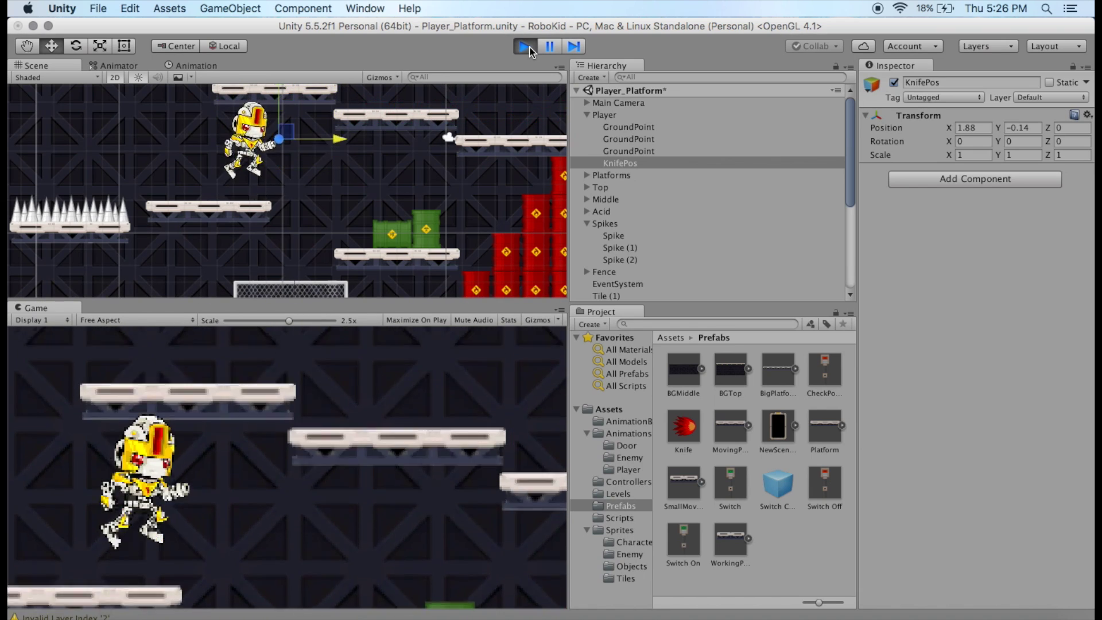
{"action": "key", "text": "ctrl"}
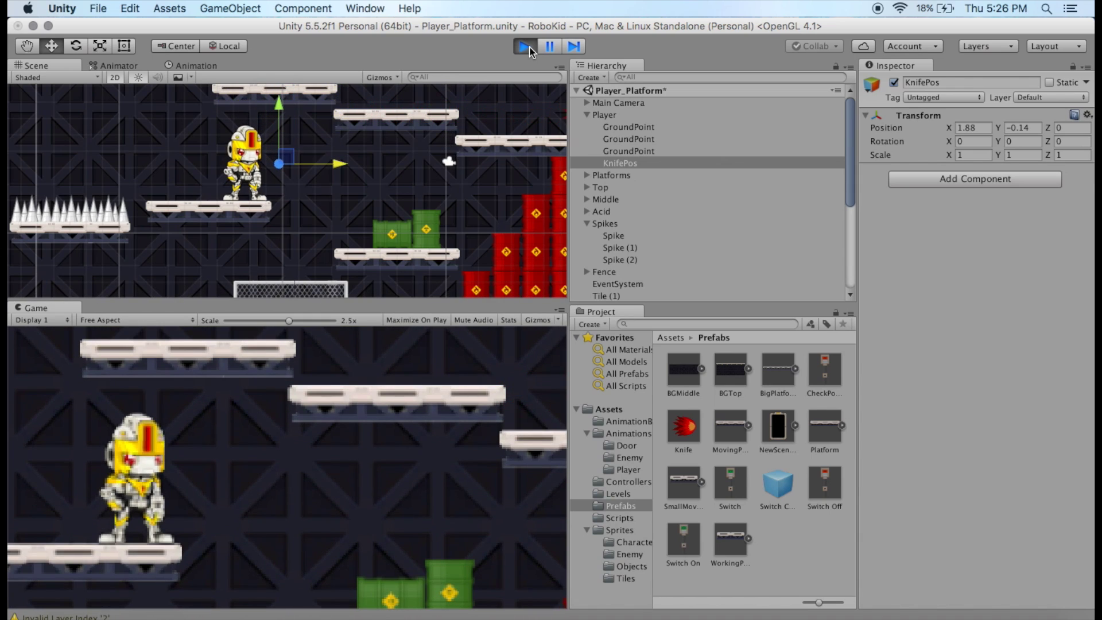
{"action": "left_click", "coordinate": [526, 48]}
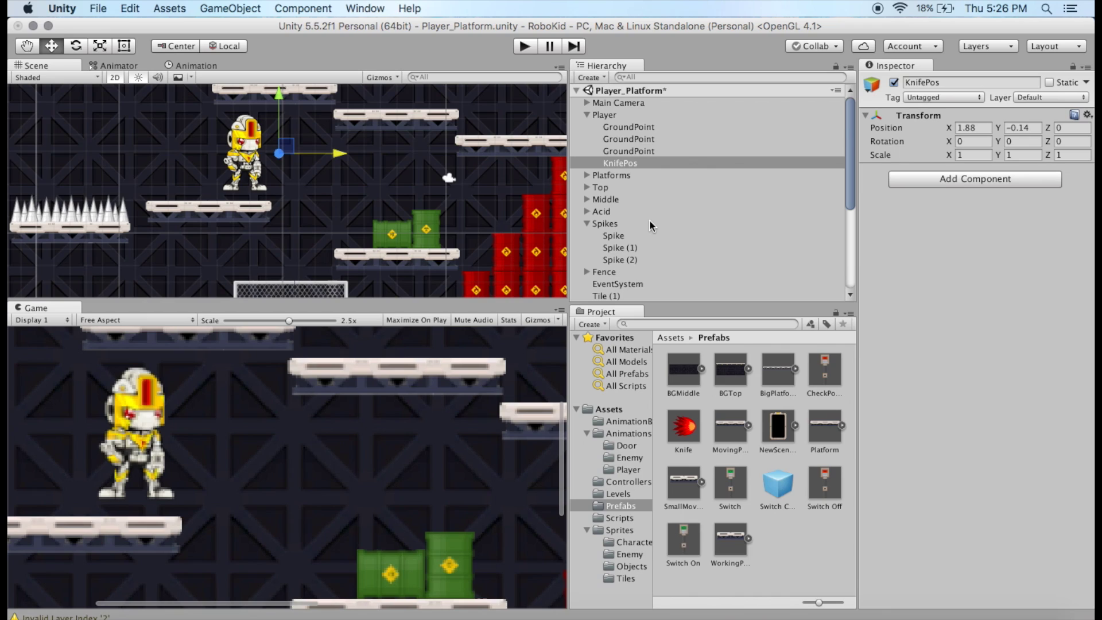
Set the Knife prefab's Sprite Renderer sorting layer to Player and rerun the game.
{"action": "left_click", "coordinate": [692, 432]}
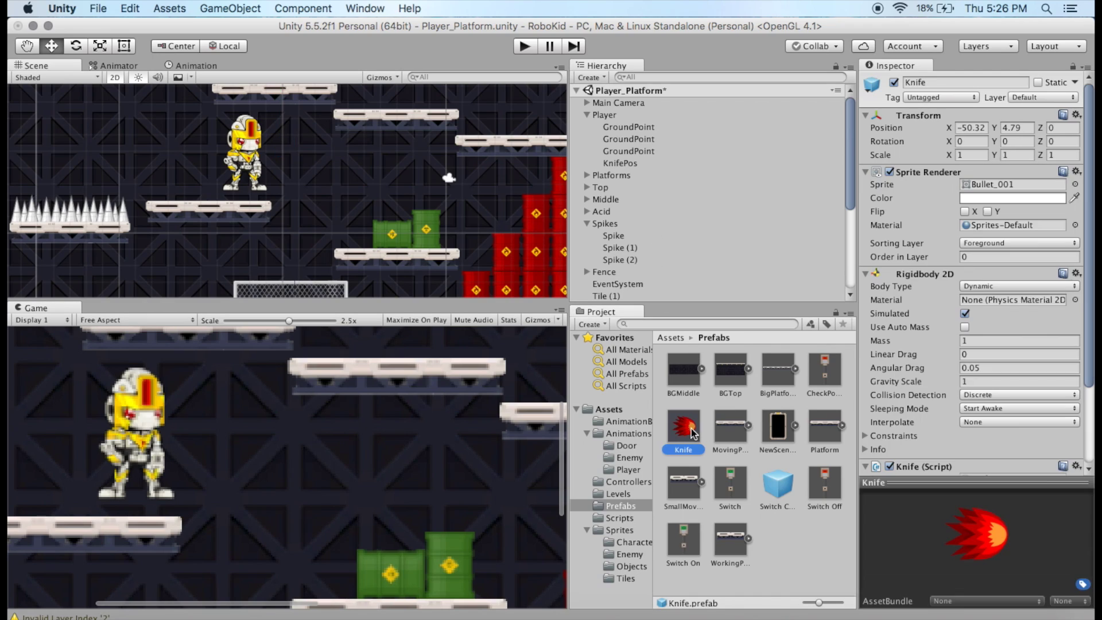
{"action": "left_click", "coordinate": [1014, 241]}
{"action": "left_click", "coordinate": [998, 257]}
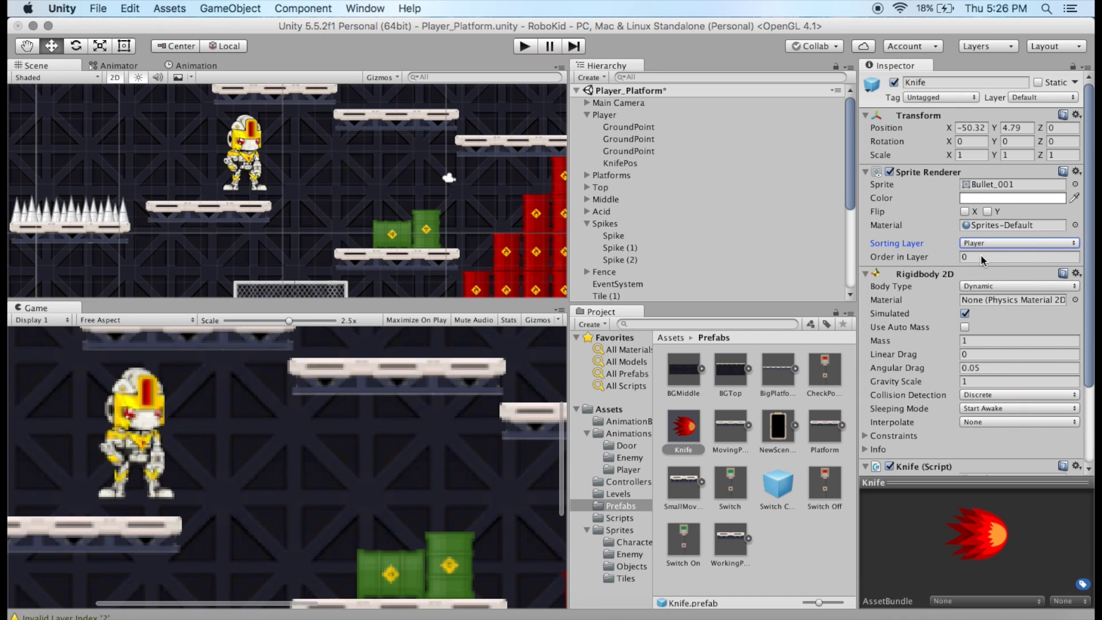
{"action": "left_click", "coordinate": [524, 47]}
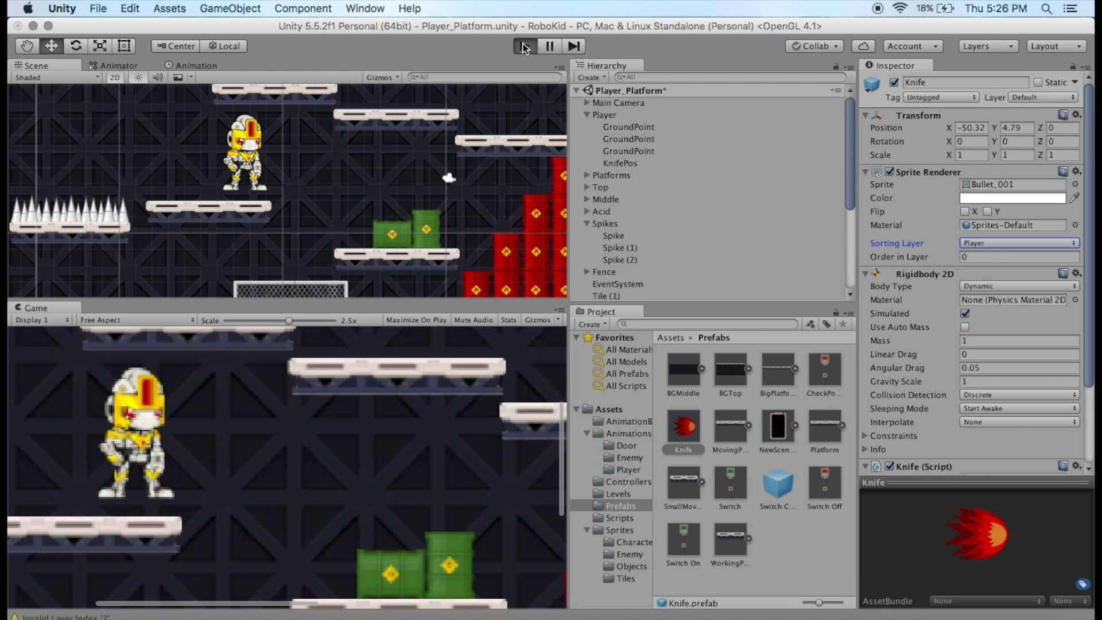
Throw four knives with F, three of them mid-jump using Space, to check their rendering.
{"action": "key", "text": "f"}
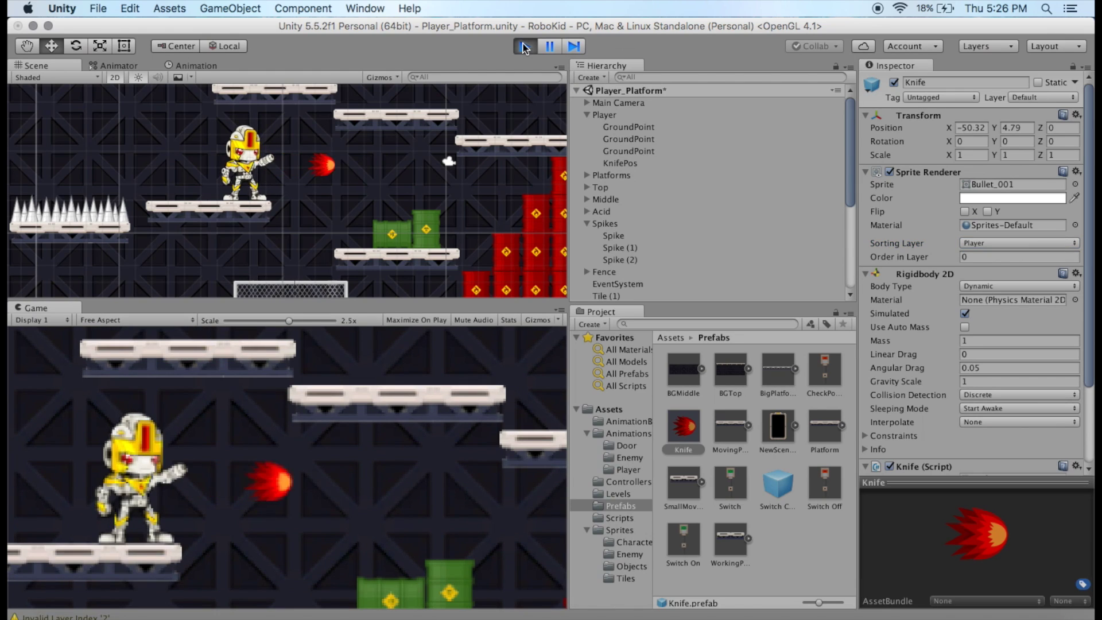
{"action": "key", "text": "space"}
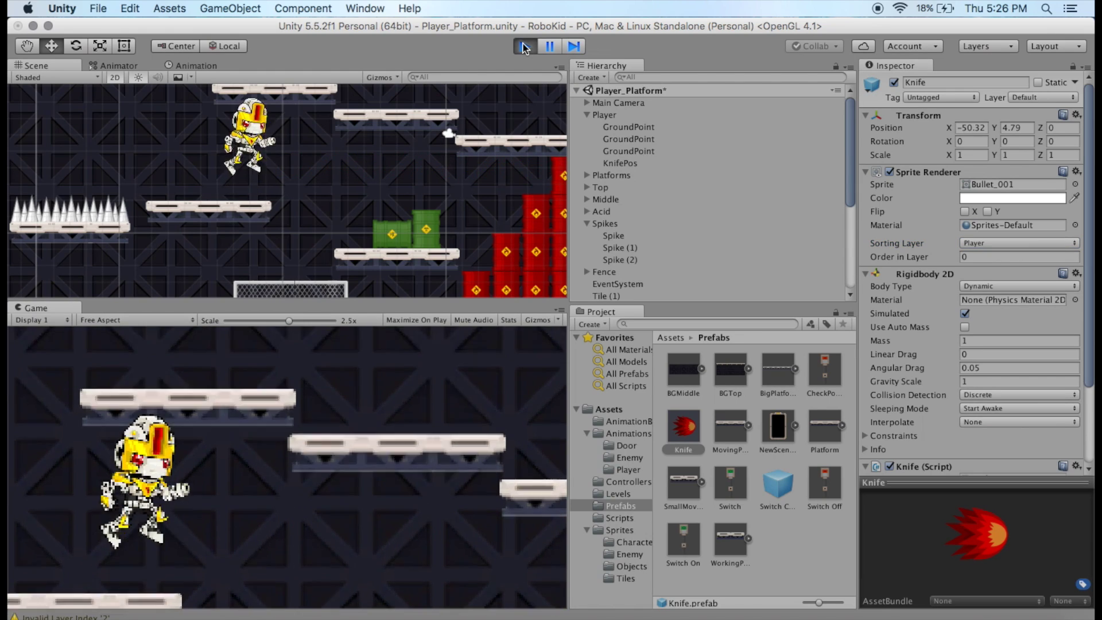
{"action": "key", "text": "f"}
{"action": "key", "text": "space"}
{"action": "key", "text": "f"}
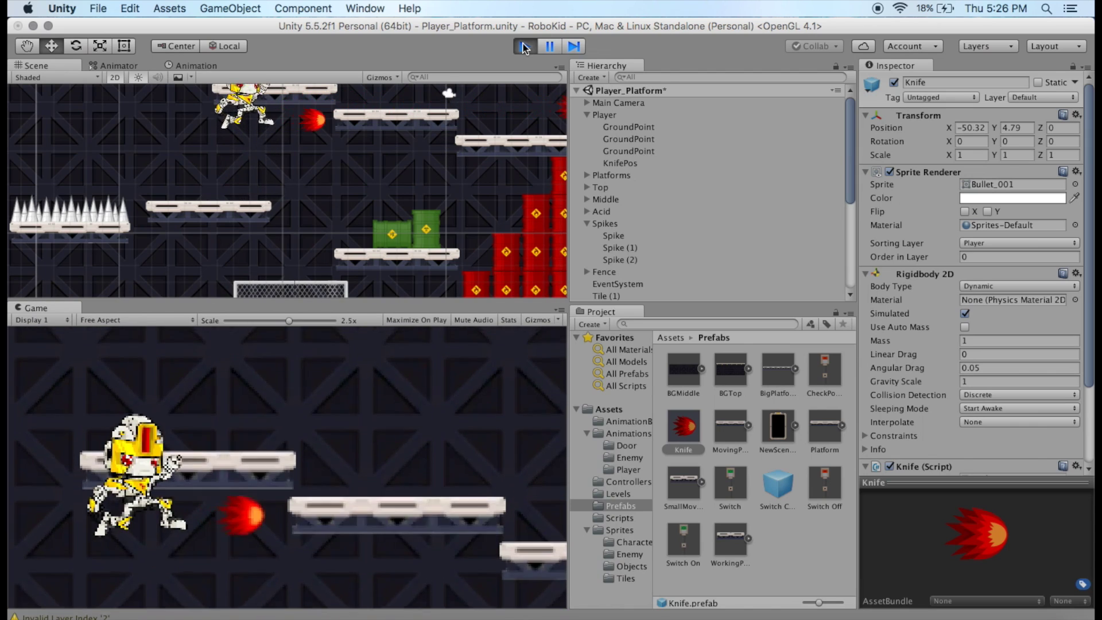
{"action": "key", "text": "space"}
{"action": "key", "text": "f"}
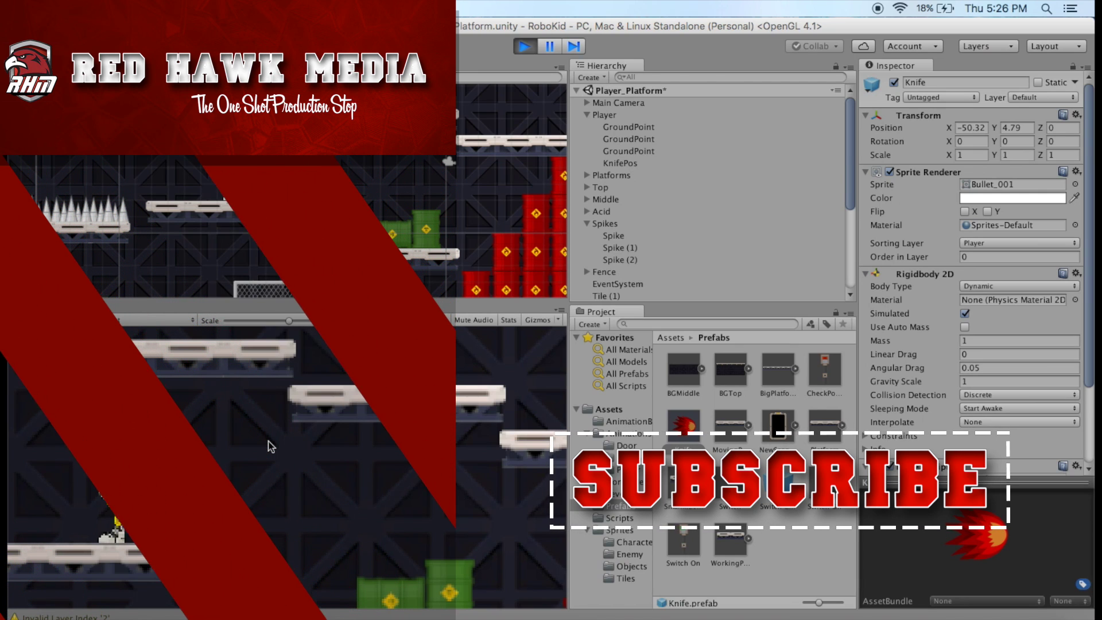
{"action": "key", "text": "Left"}
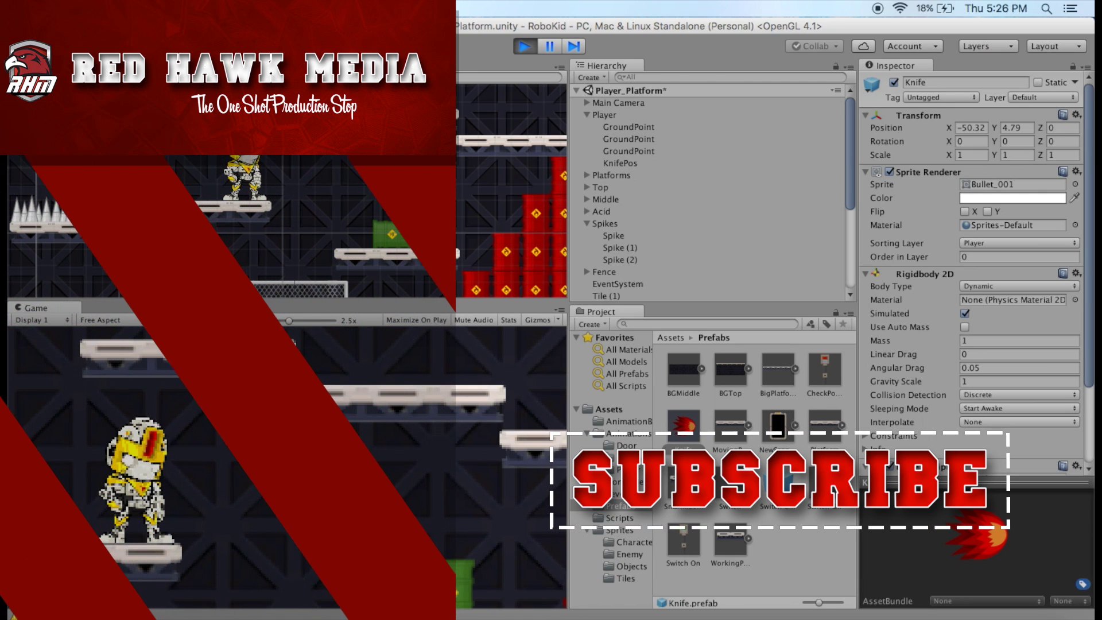
{"action": "key", "text": "Right"}
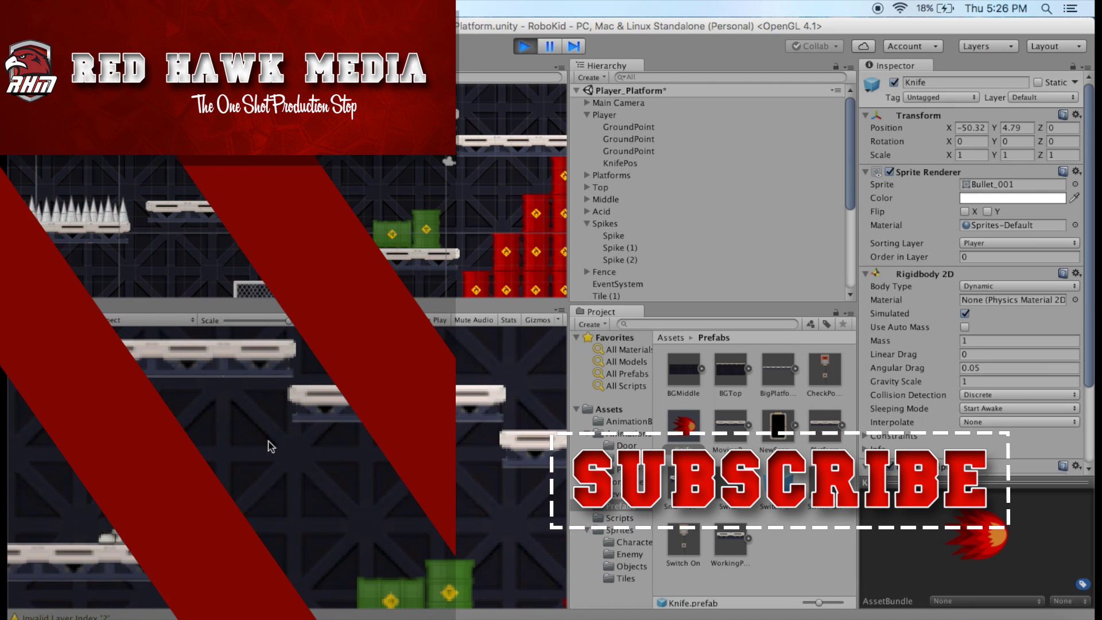
{"action": "key", "text": "Left"}
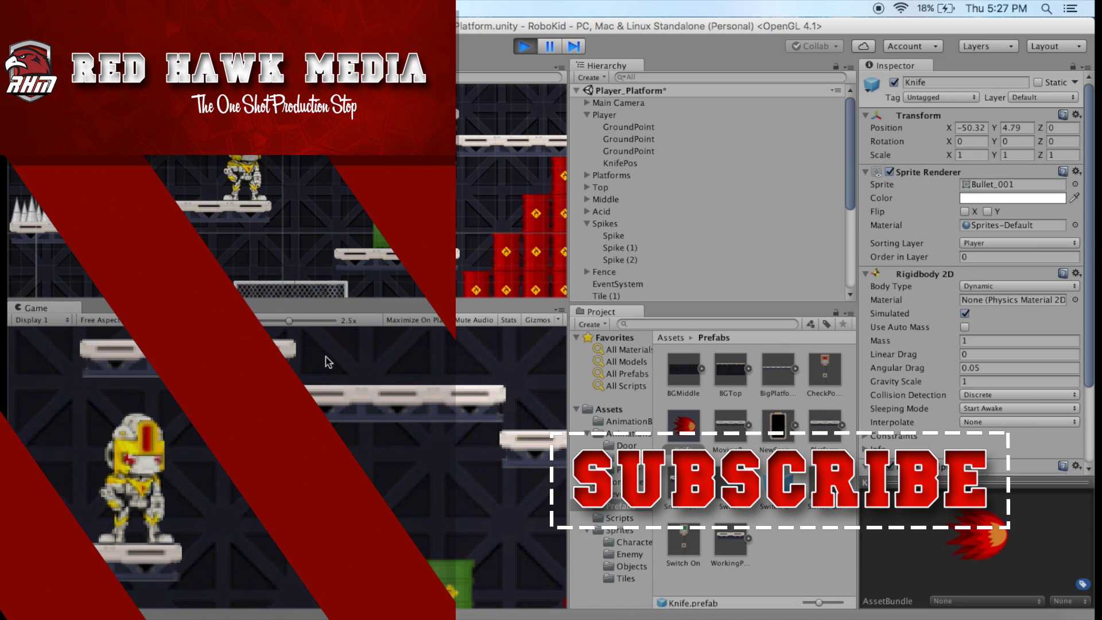
{"action": "key", "text": "Right"}
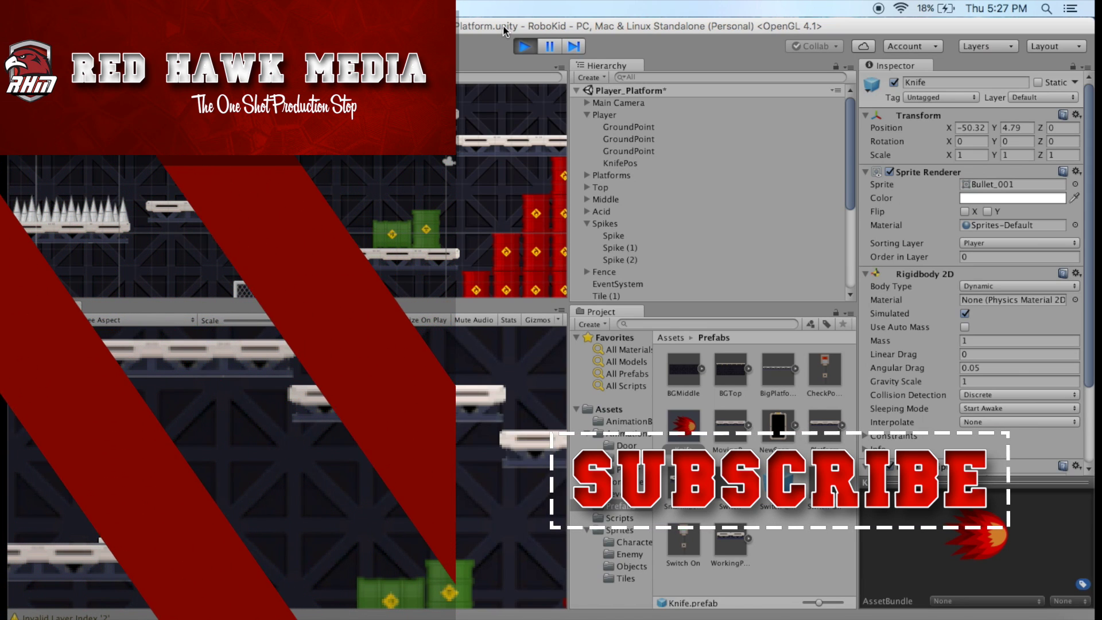
{"action": "key", "text": "Right"}
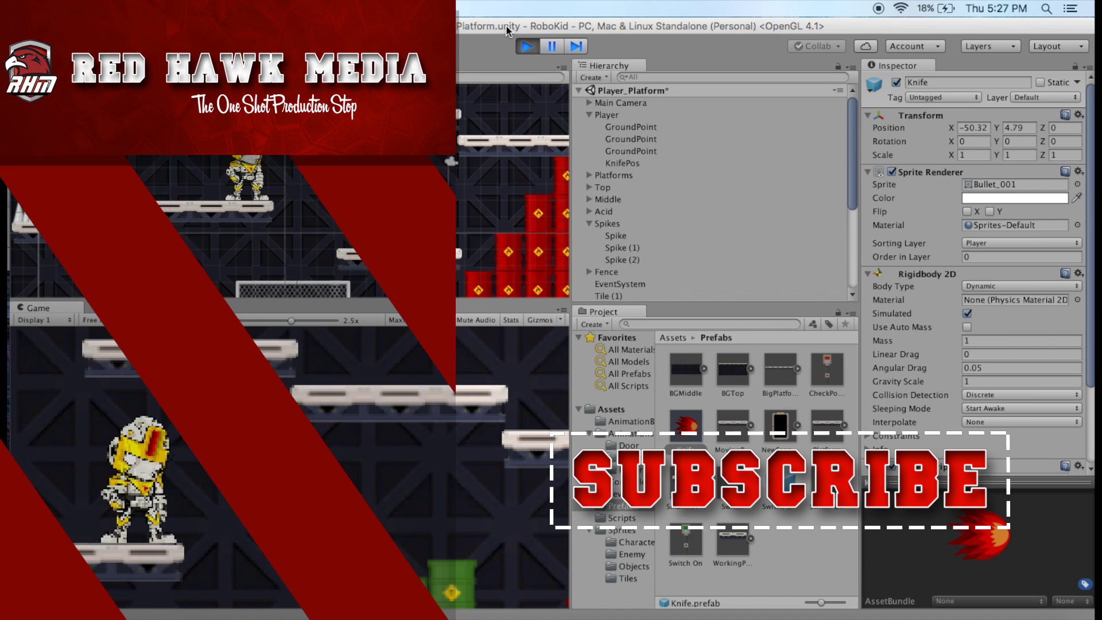
{"action": "key", "text": "space"}
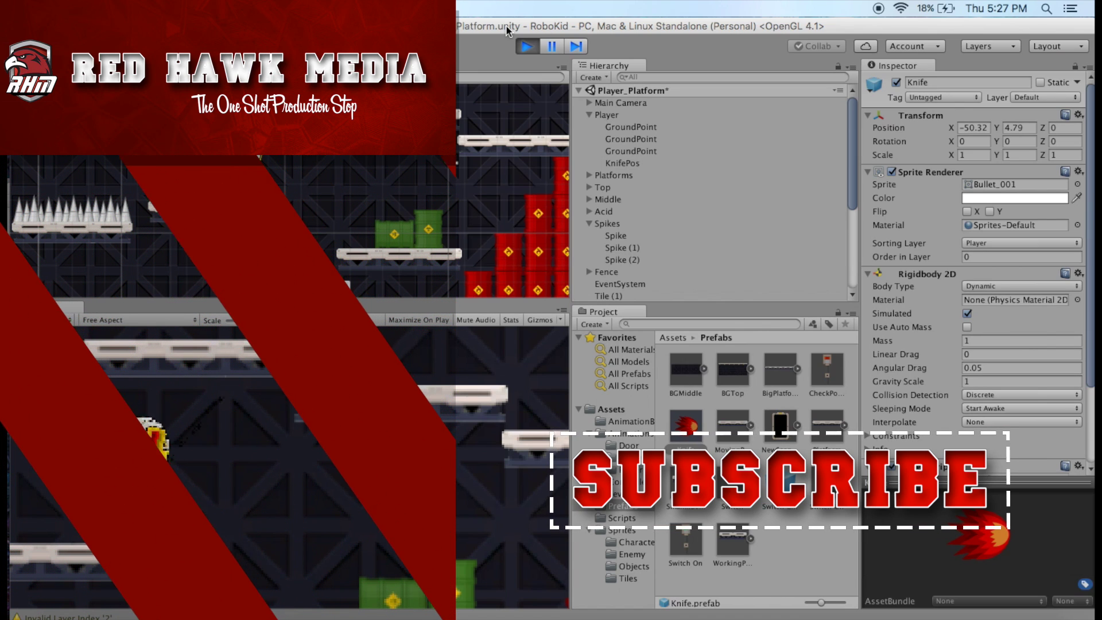